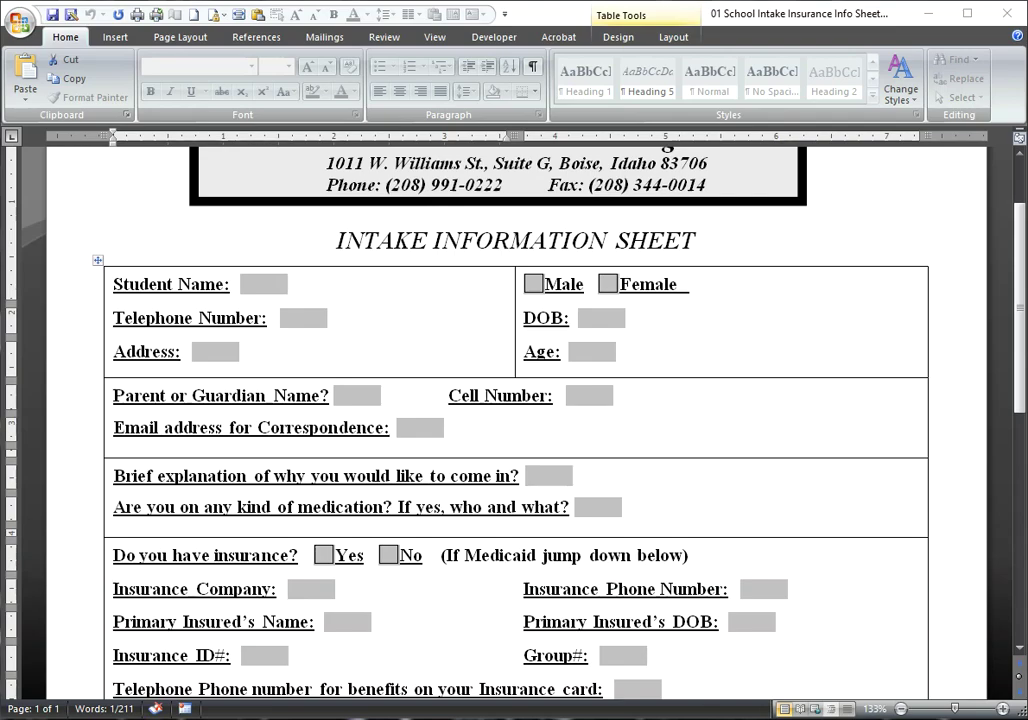
# - Review the intake information sheet from student details to the insurance, Medicaid and counseling questions, and select the correspondence email field
pyautogui.scroll(-3, 280, 625)
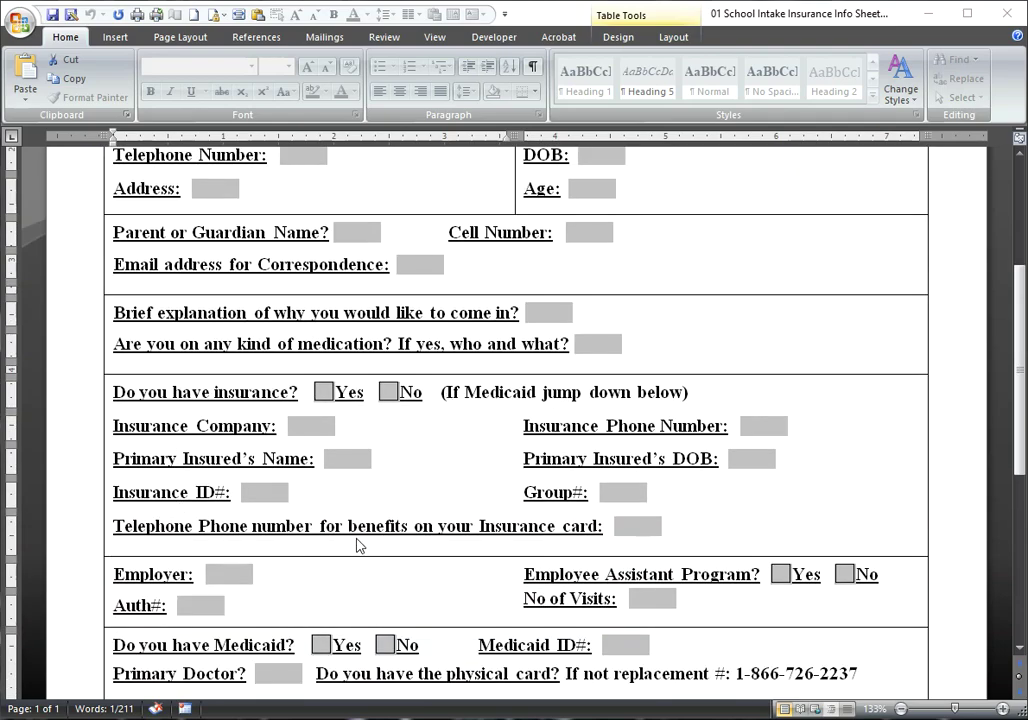
pyautogui.scroll(-2, 215, 535)
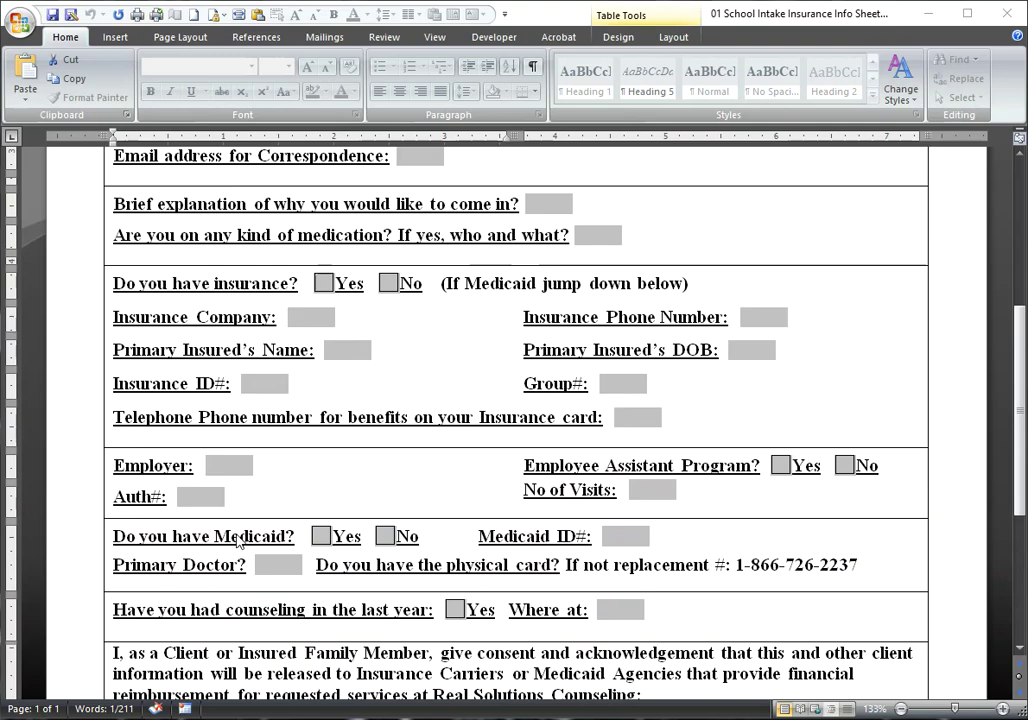
pyautogui.scroll(-3, 237, 541)
pyautogui.scroll(8, 236, 543)
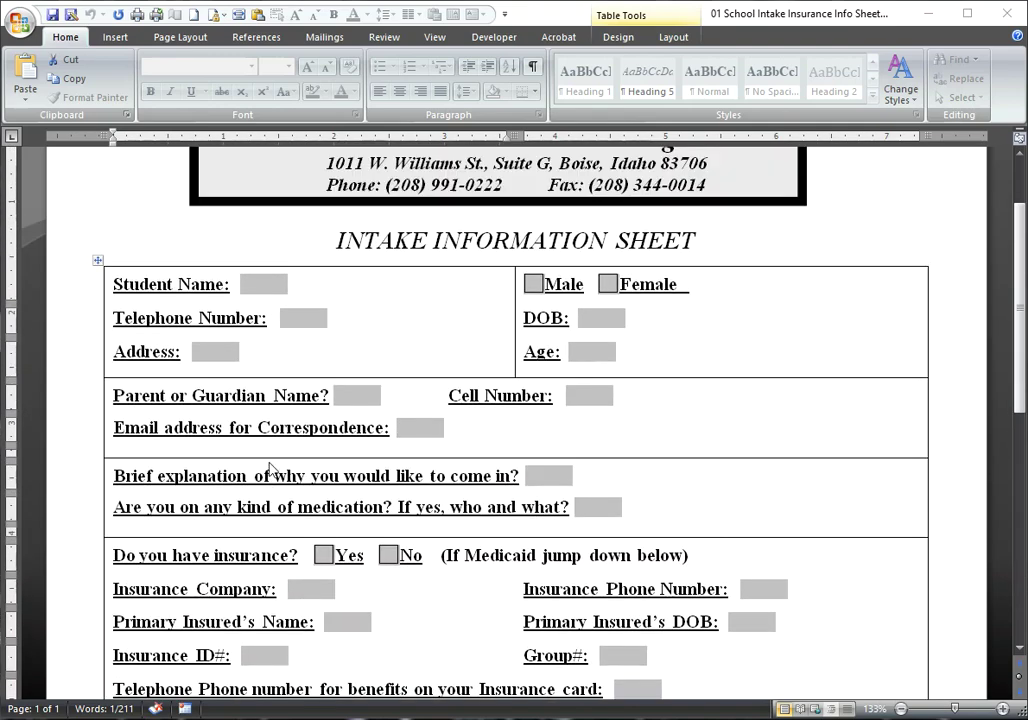
pyautogui.click(425, 428)
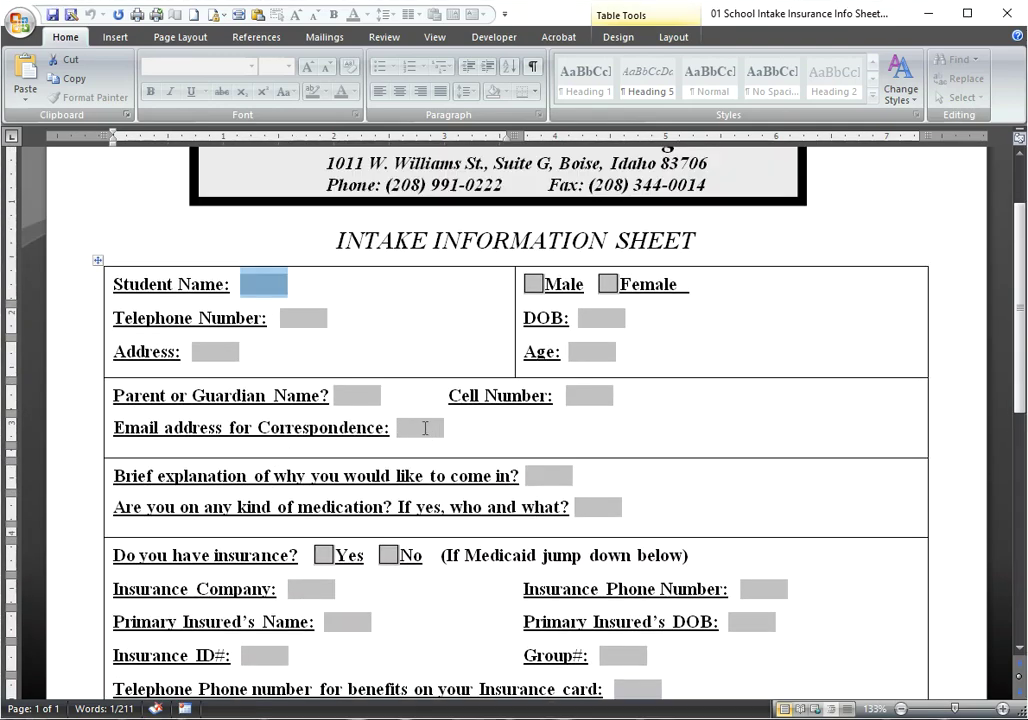
pyautogui.click(427, 429)
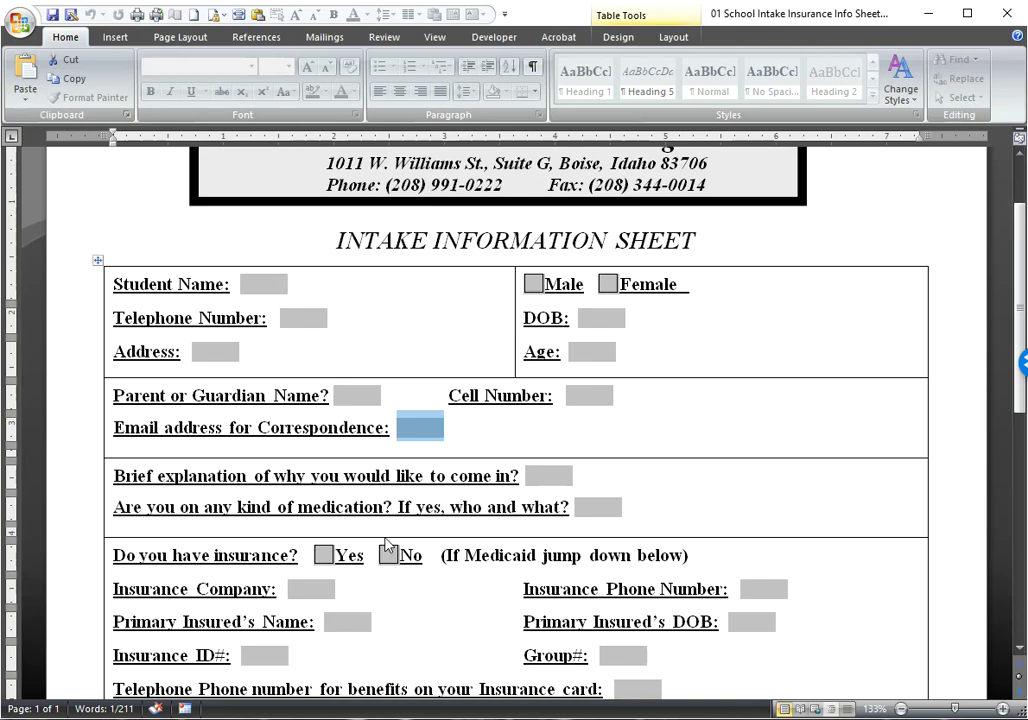
# - Switch to the Comprehensive Assessment document, set the examiner to the clinician with the LCSW credential, and select the participant name field
pyautogui.hotkey('alt', 'Tab')
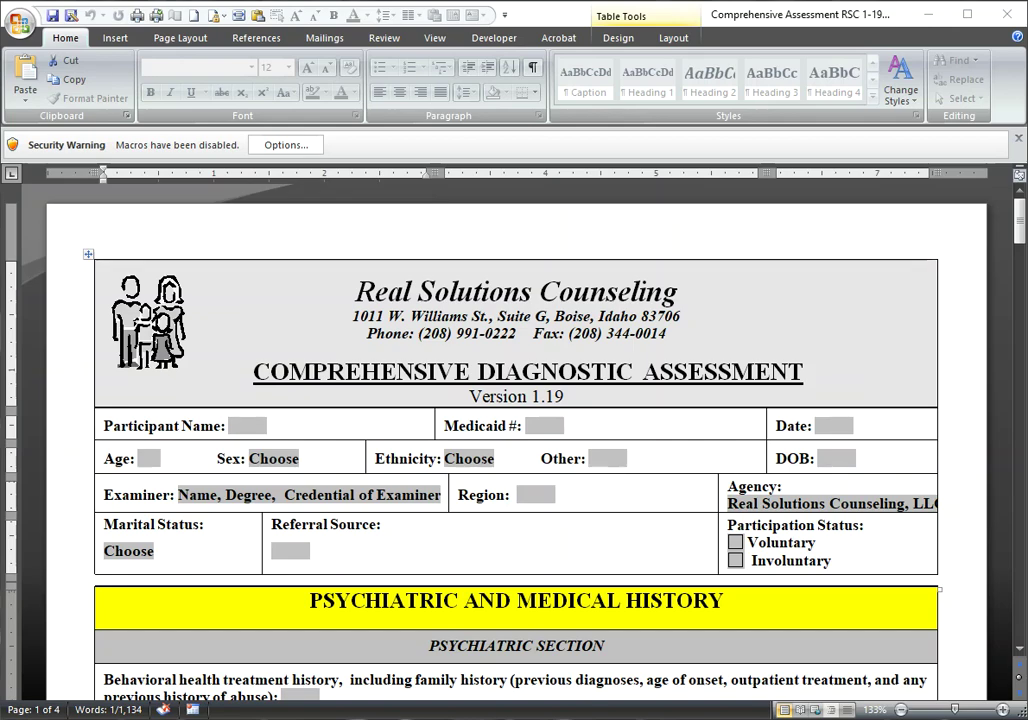
pyautogui.scroll(-1, 480, 480)
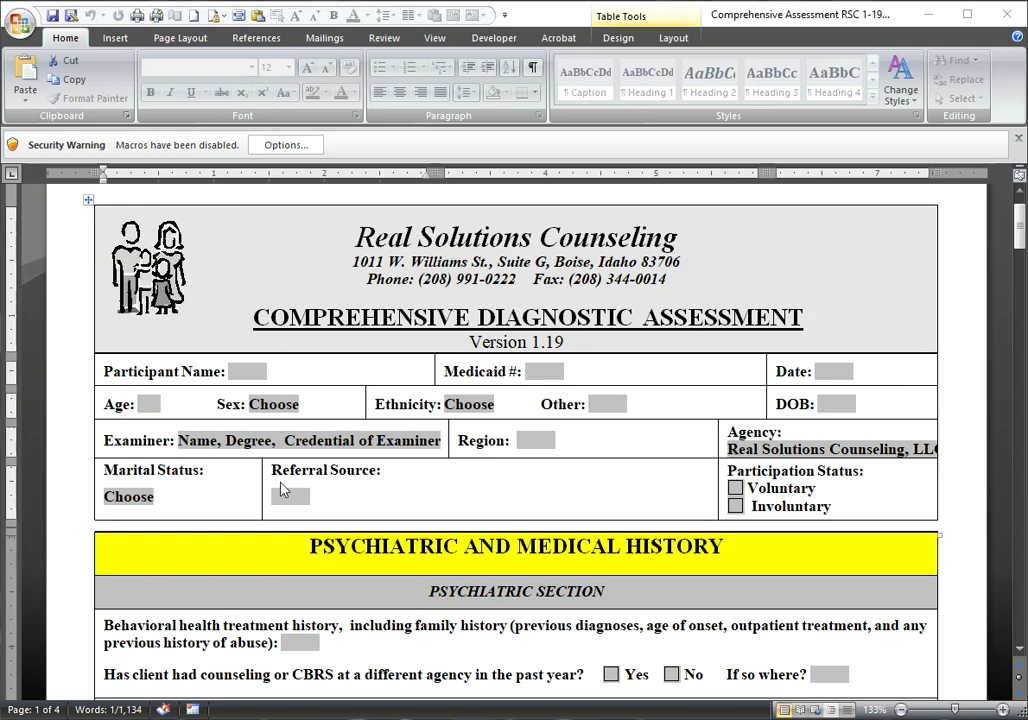
pyautogui.scroll(-2, 280, 490)
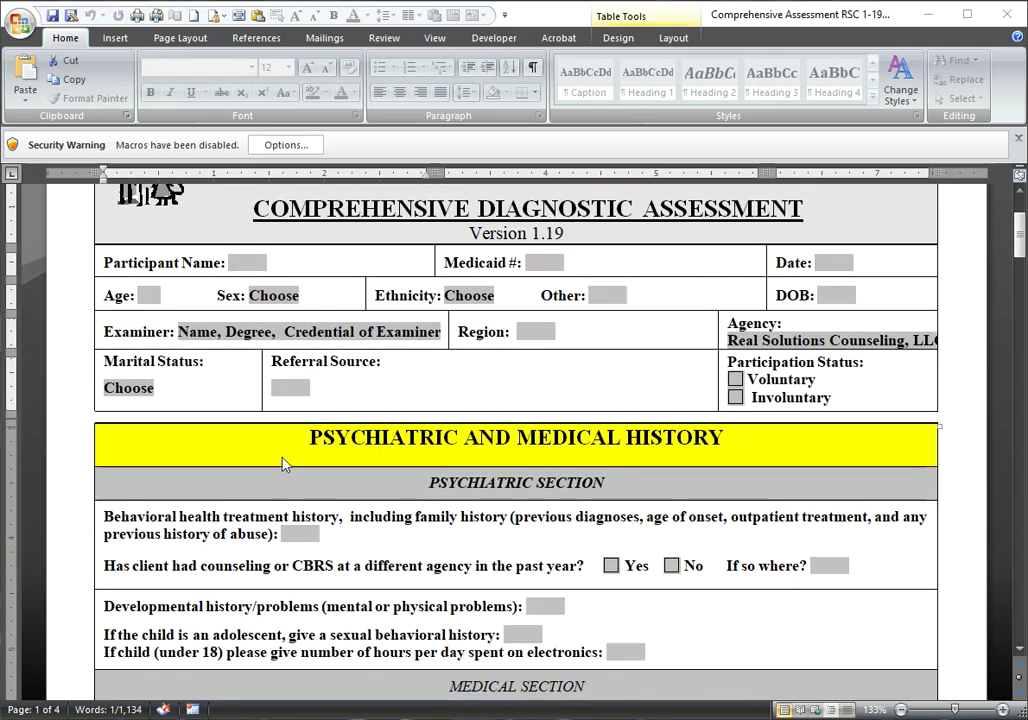
pyautogui.click(343, 334)
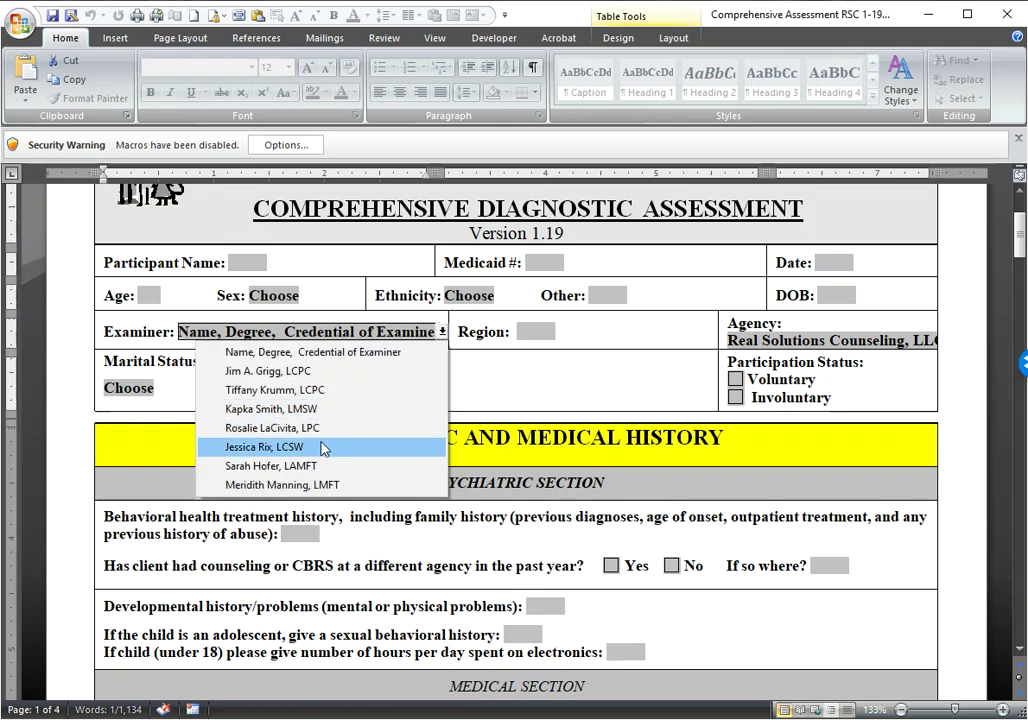
pyautogui.click(323, 449)
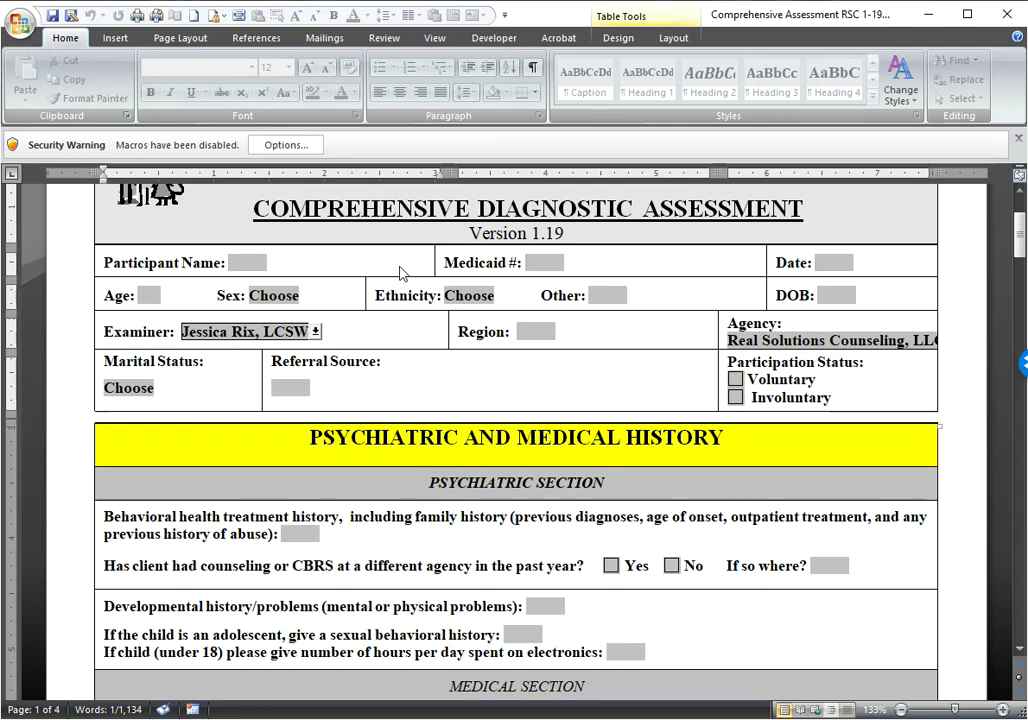
pyautogui.click(262, 262)
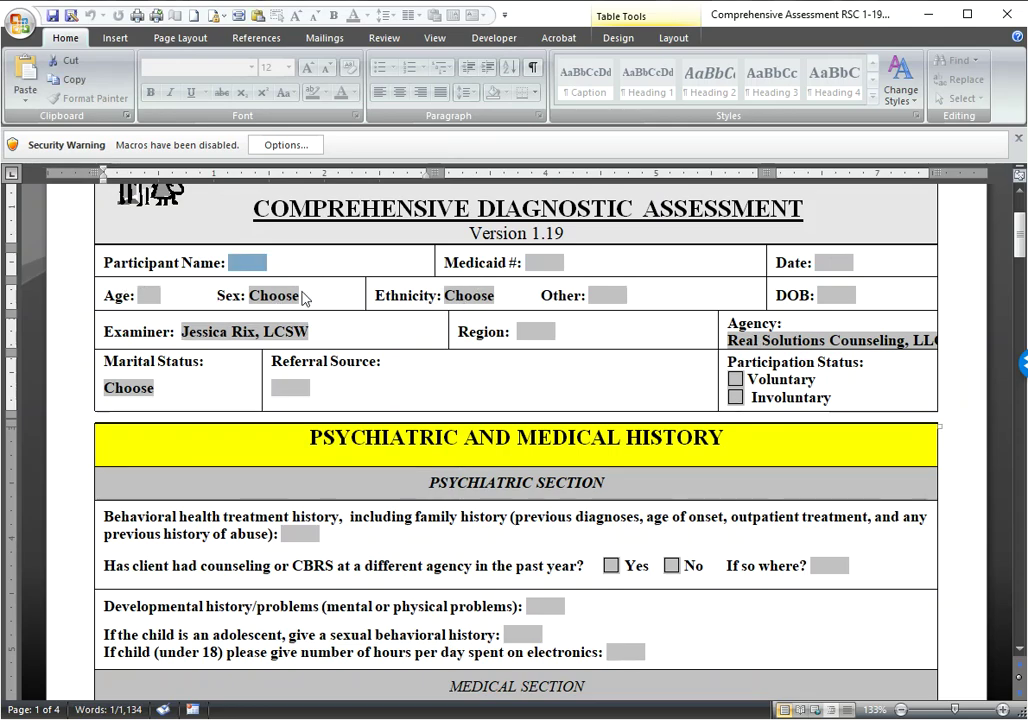
# - Review the Psychiatric and Medical History section and select the presenting problem field under Current Issues
pyautogui.scroll(-3, 408, 422)
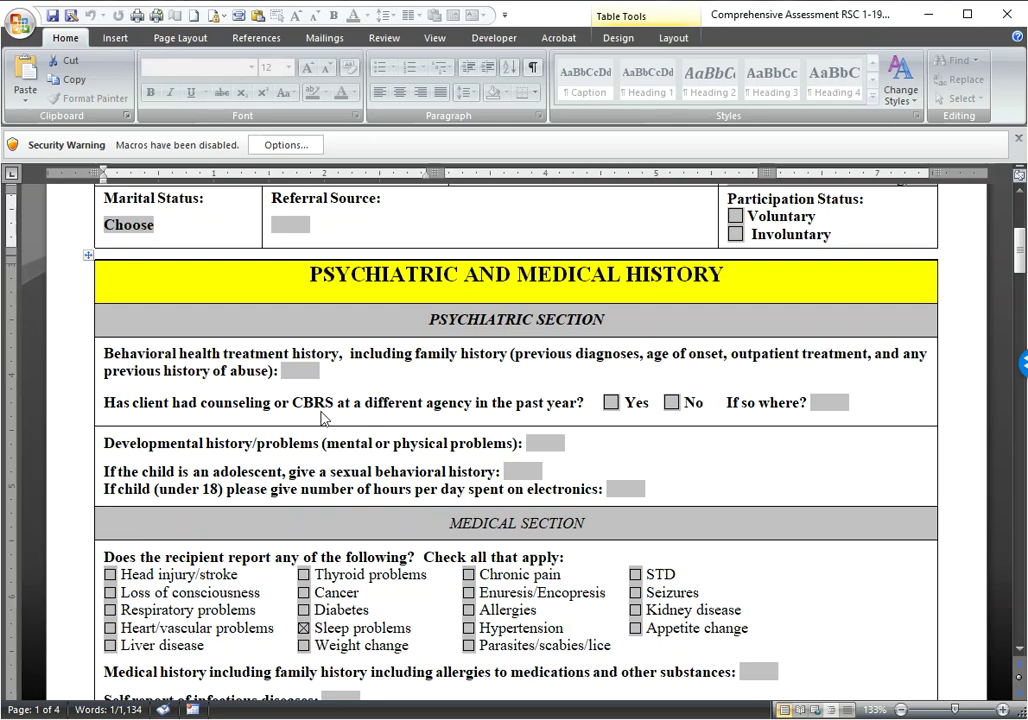
pyautogui.scroll(-5, 375, 420)
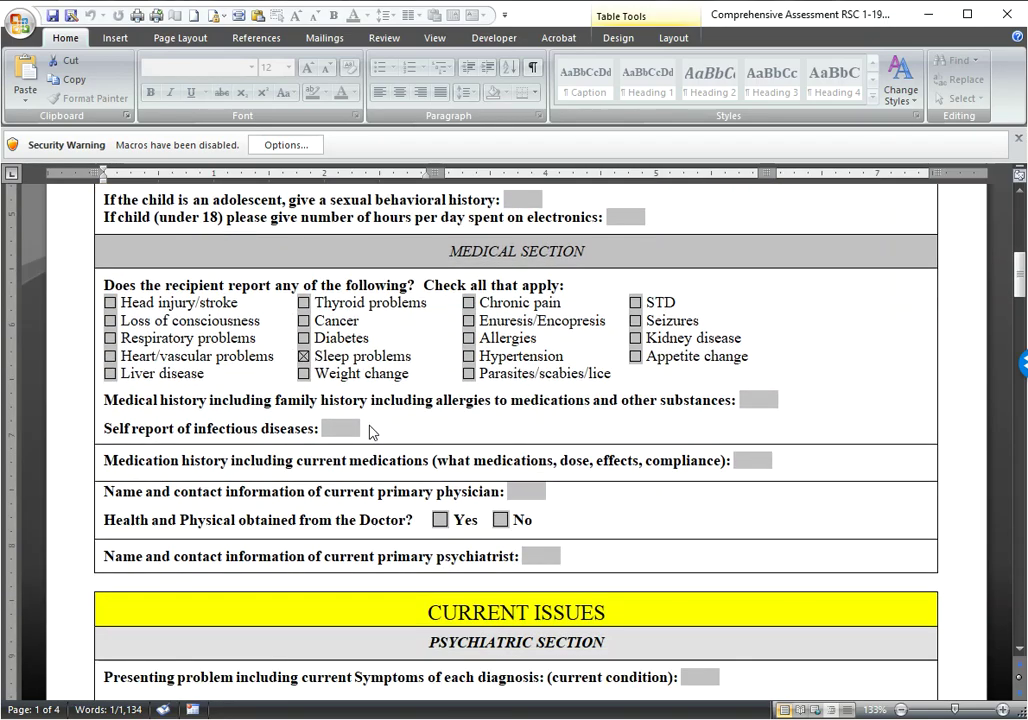
pyautogui.scroll(-3, 369, 431)
pyautogui.scroll(2, 305, 326)
pyautogui.scroll(-4, 303, 422)
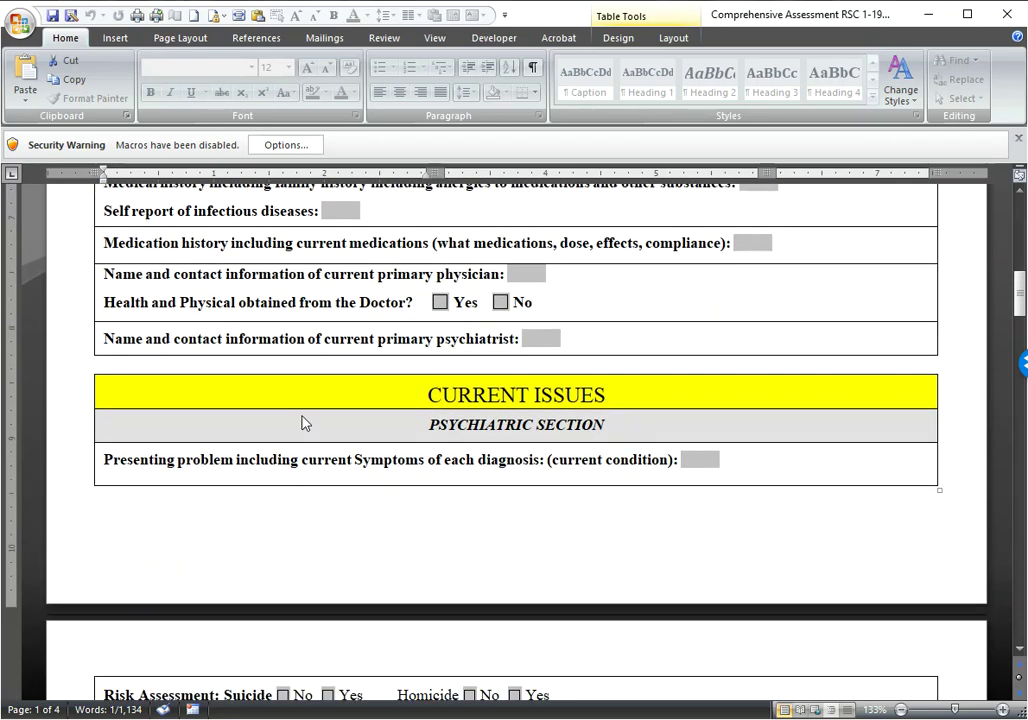
pyautogui.scroll(-2, 410, 403)
pyautogui.click(688, 298)
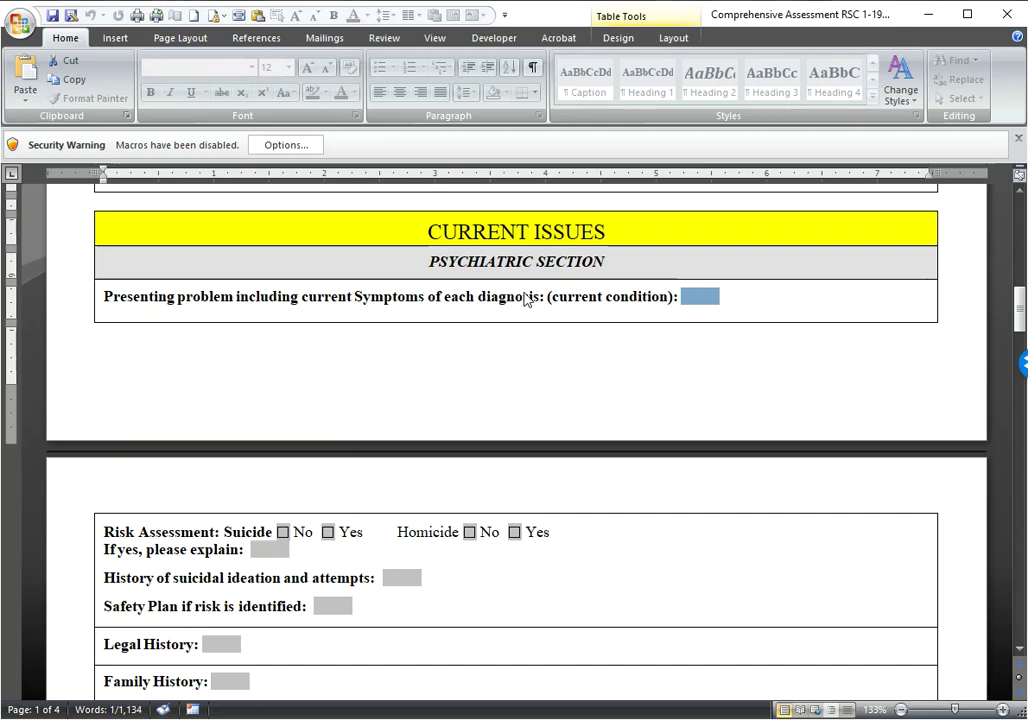
# - Look through the assessment down to the Diagnostic Section and select the first DSM V Code field
pyautogui.scroll(-5, 597, 304)
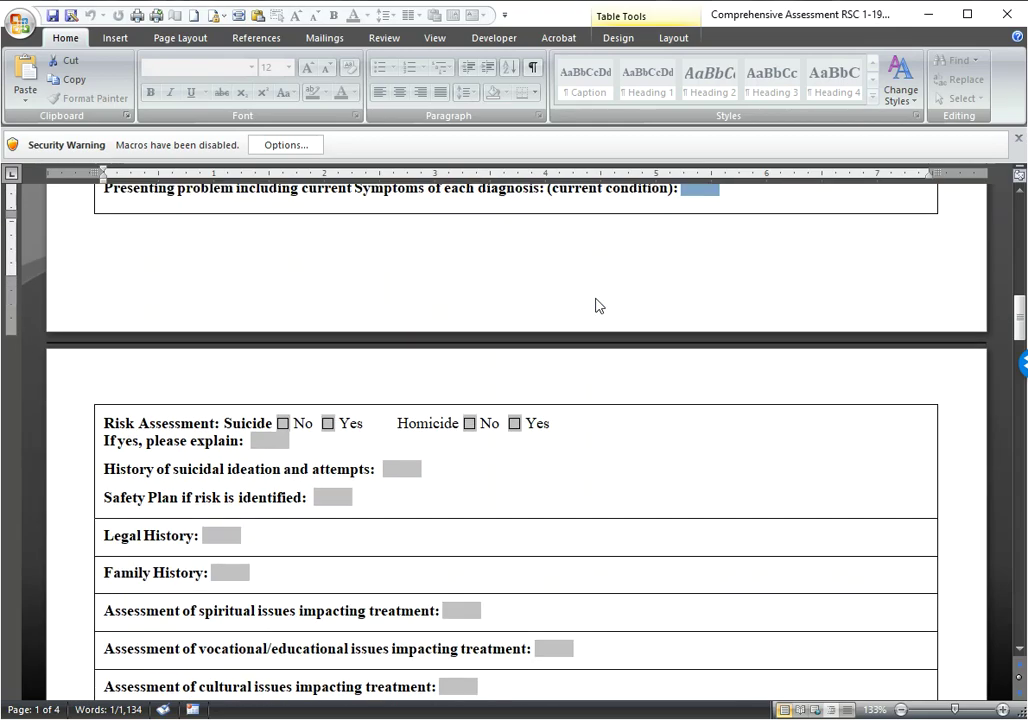
pyautogui.scroll(-18, 597, 304)
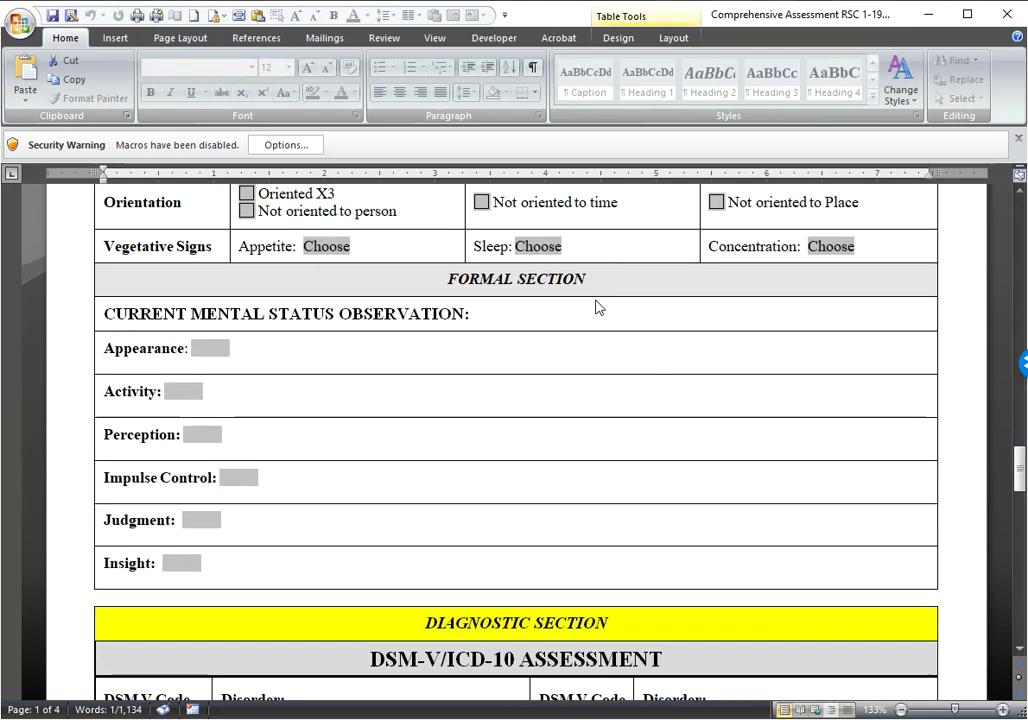
pyautogui.scroll(-1, 597, 304)
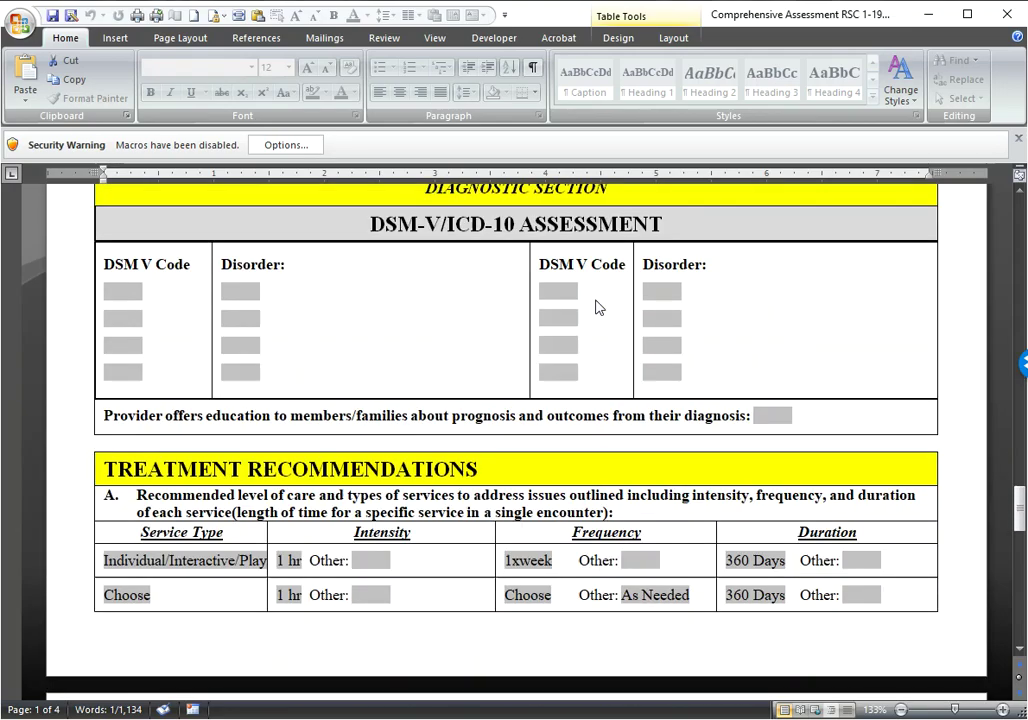
pyautogui.click(128, 297)
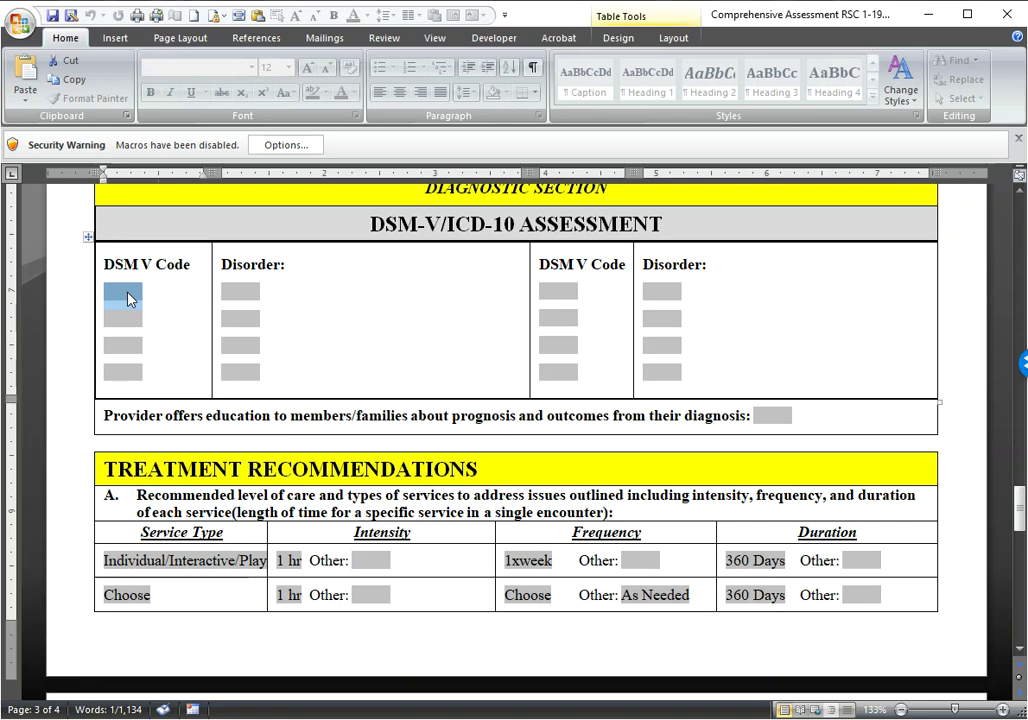
# - Review the assessment from Risk Assessment through the Mental Status Exam and select the Impulse Control field in the Formal Section
pyautogui.scroll(4, 497, 455)
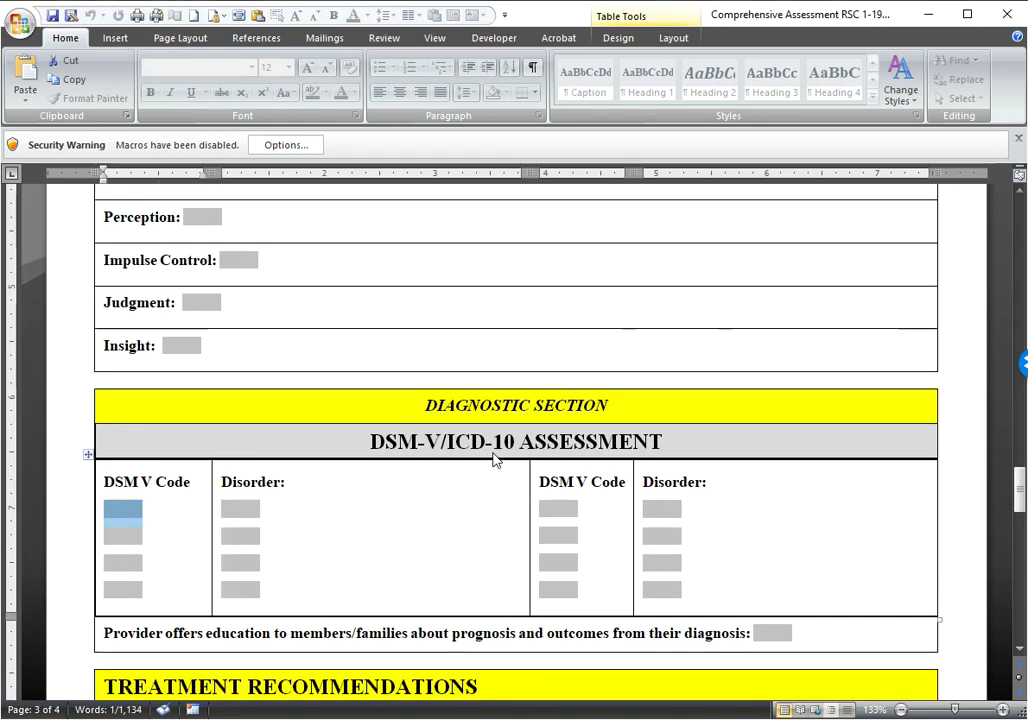
pyautogui.scroll(5, 497, 458)
pyautogui.scroll(8, 497, 460)
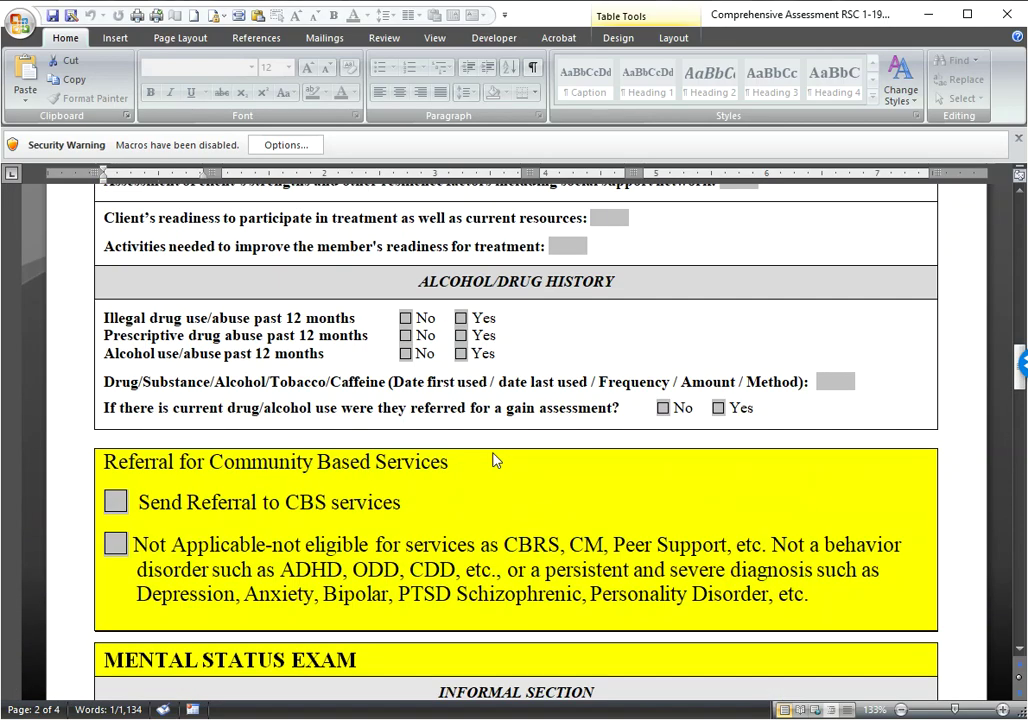
pyautogui.scroll(4, 497, 460)
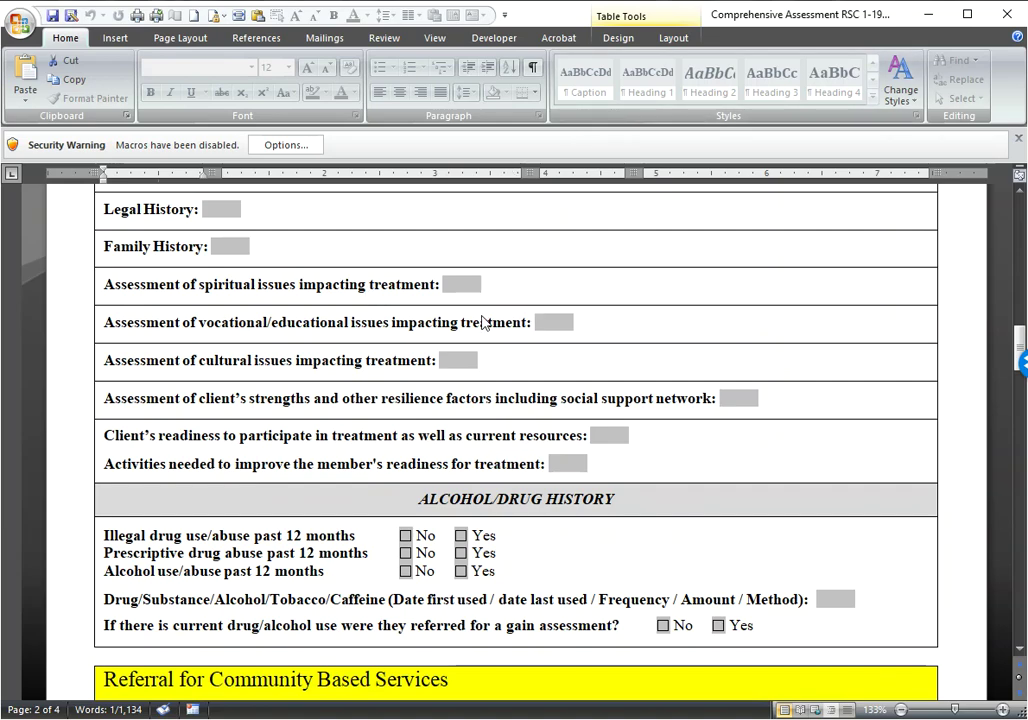
pyautogui.scroll(2, 483, 322)
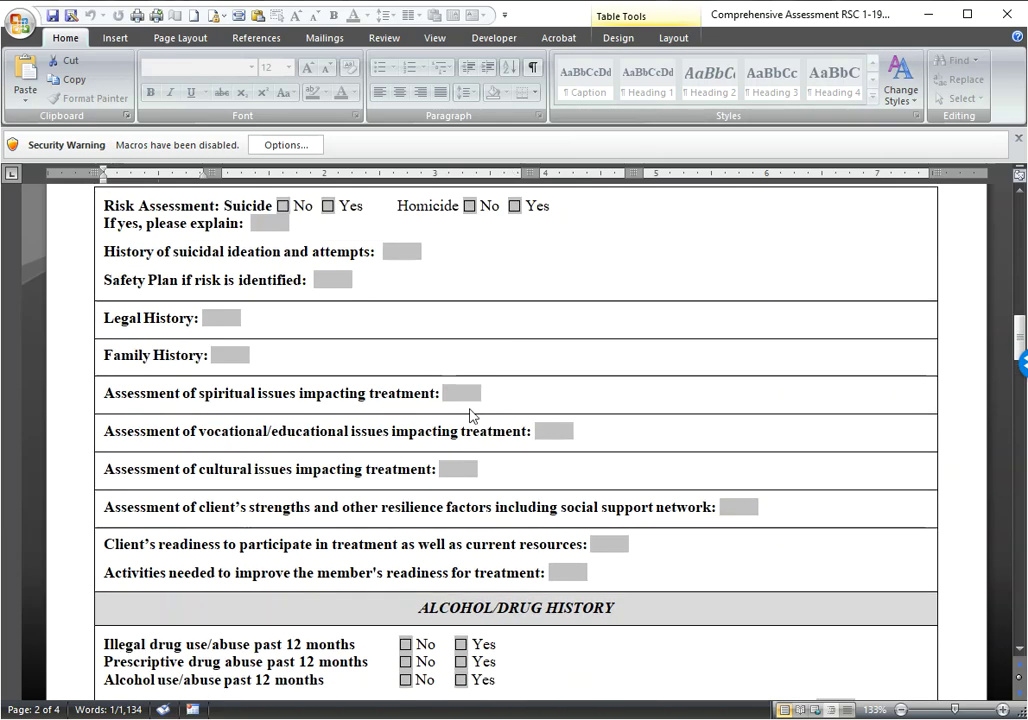
pyautogui.scroll(-15, 469, 415)
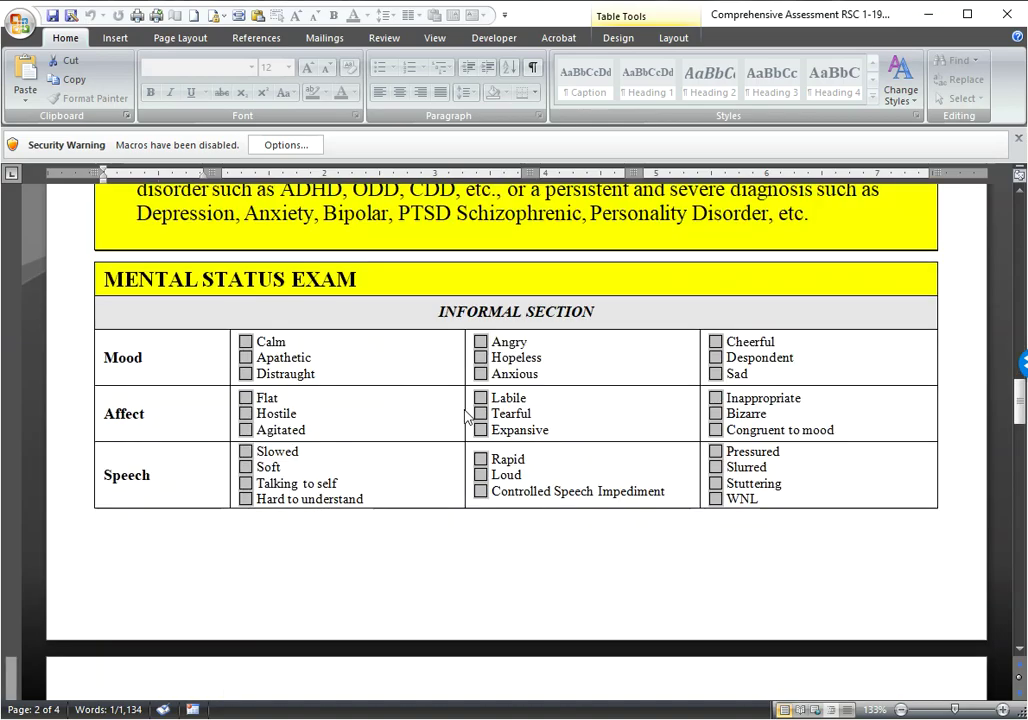
pyautogui.scroll(-12, 467, 417)
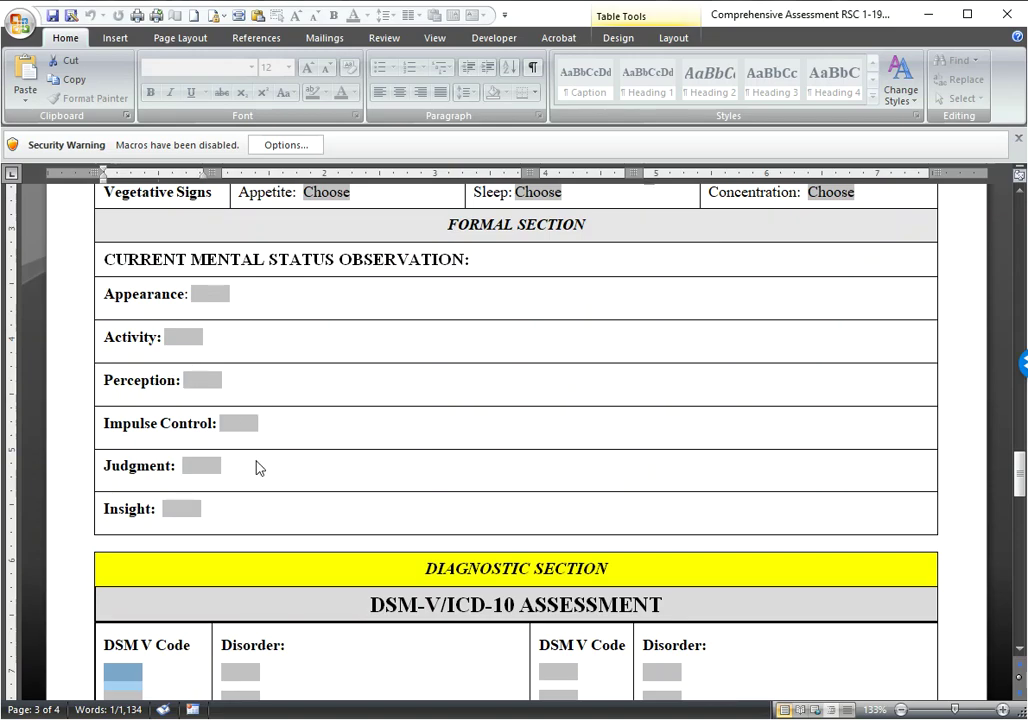
pyautogui.click(241, 423)
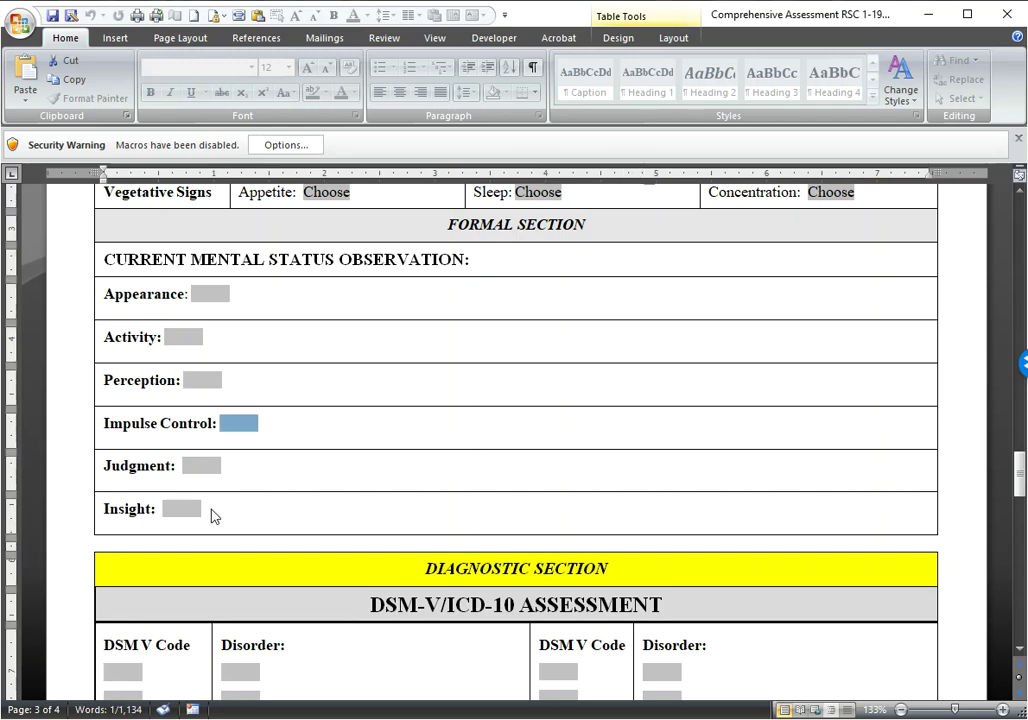
# - Go back over the mental status checklists and alcohol/drug history, and select the field for spiritual issues impacting treatment
pyautogui.scroll(-2, 231, 451)
pyautogui.scroll(4, 231, 451)
pyautogui.scroll(15, 350, 440)
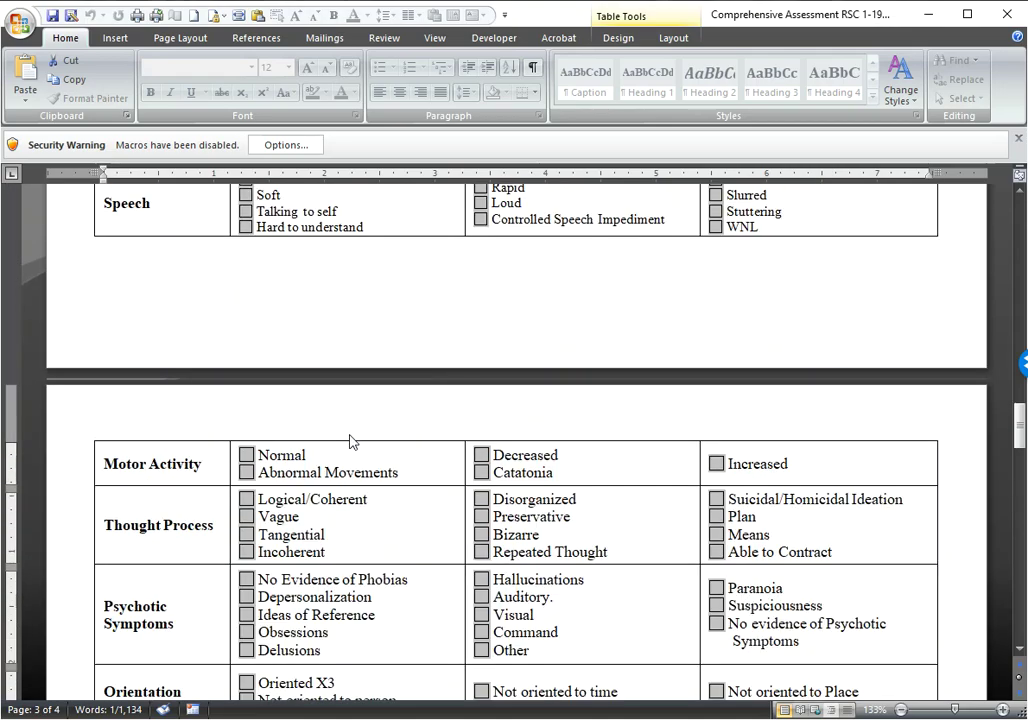
pyautogui.scroll(4, 350, 440)
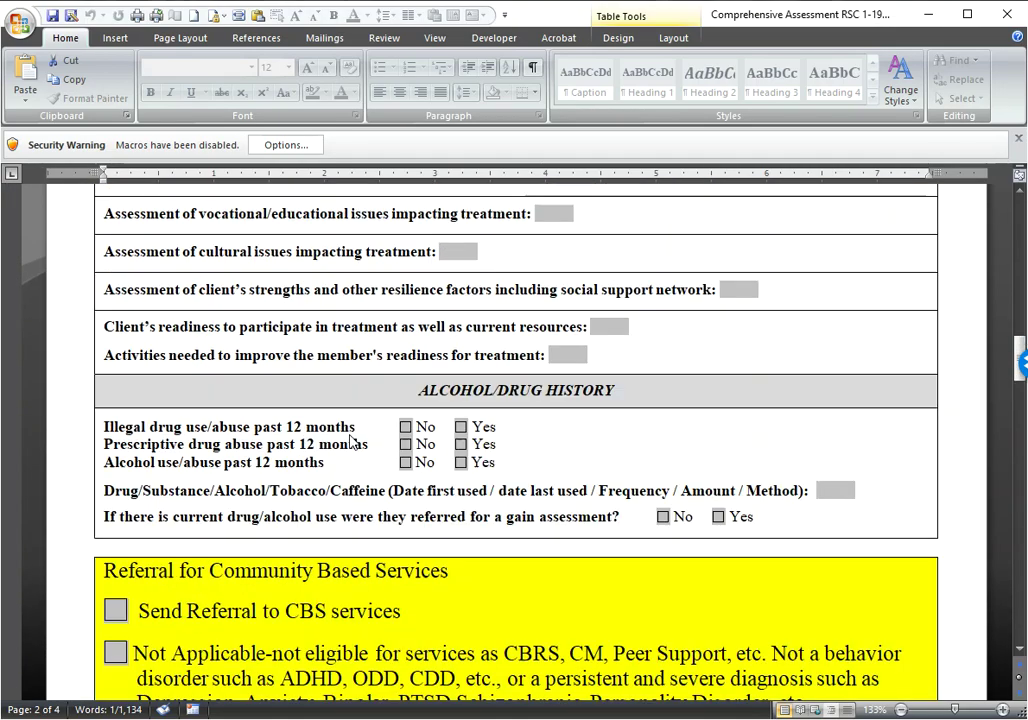
pyautogui.scroll(1, 352, 441)
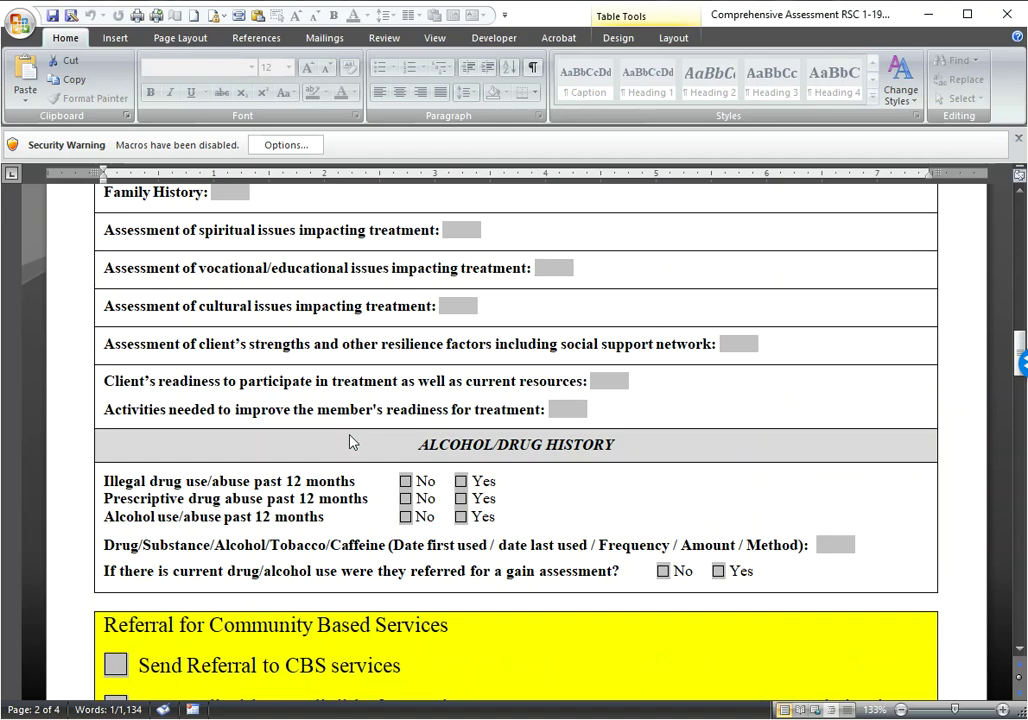
pyautogui.scroll(1, 351, 444)
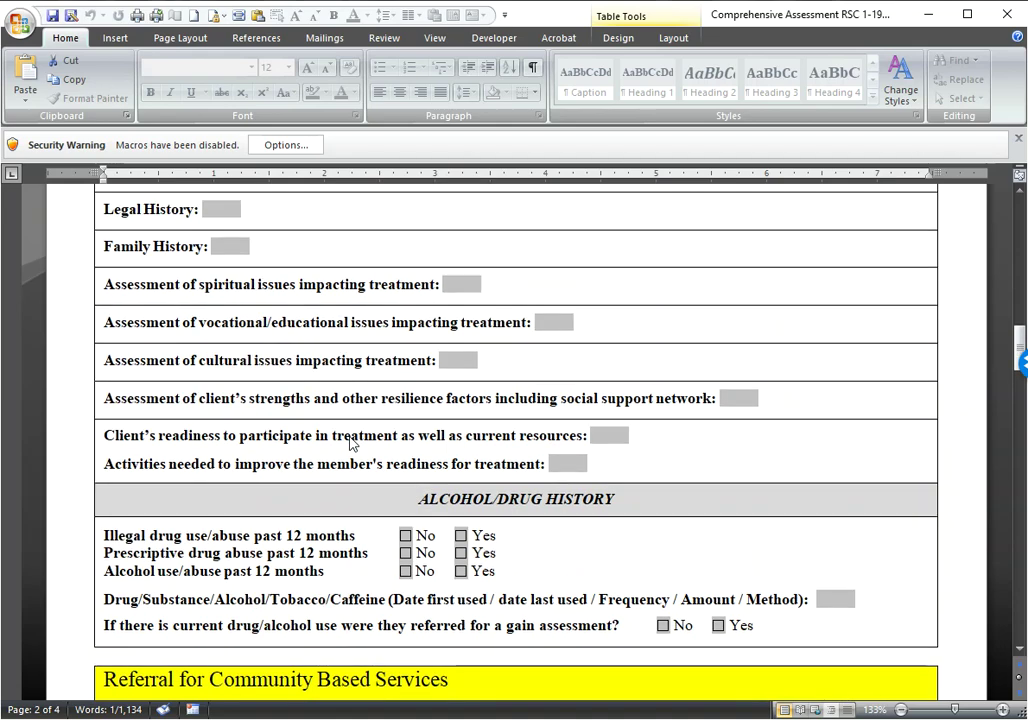
pyautogui.scroll(2, 352, 444)
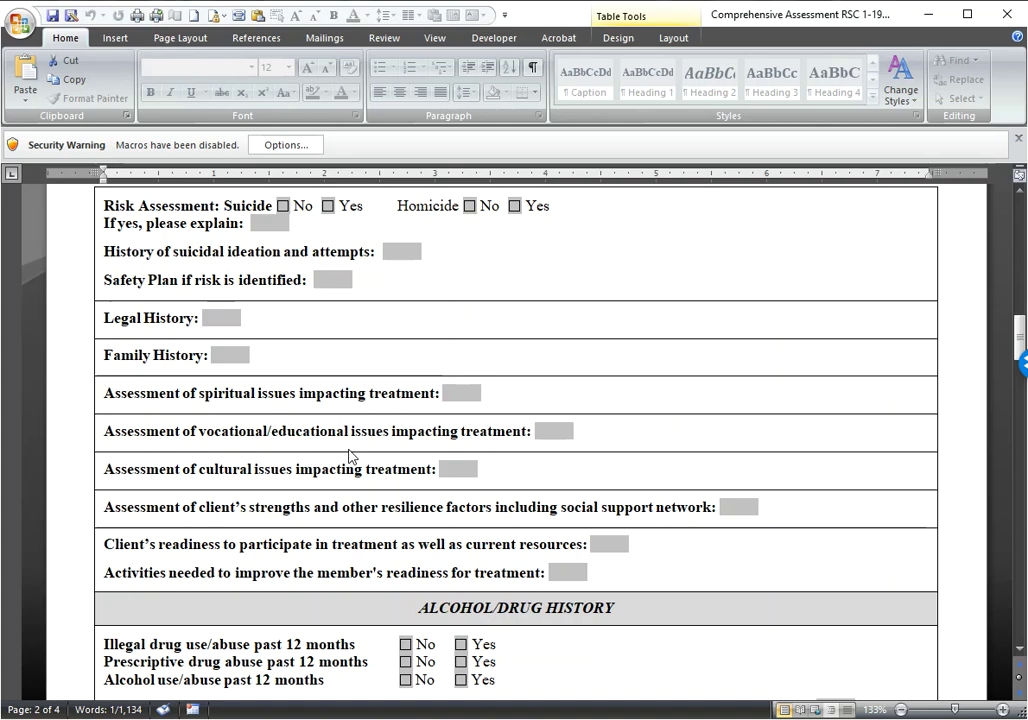
pyautogui.click(455, 393)
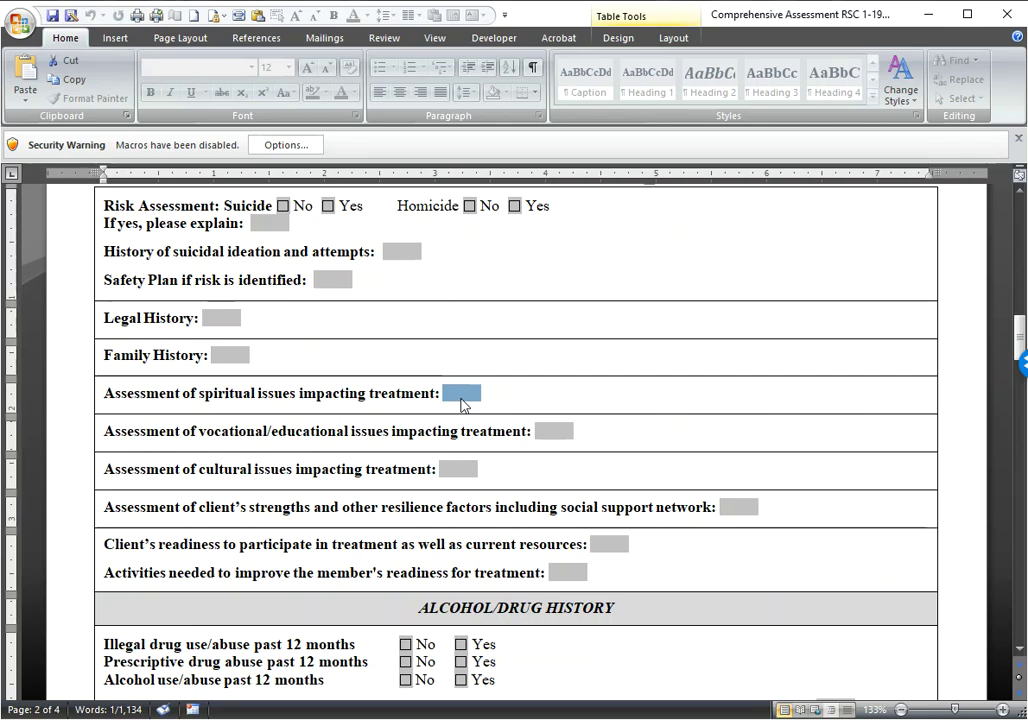
# - Select the first Disorder field in the DSM-V/ICD-10 Assessment and examine the Treatment Recommendations table
pyautogui.scroll(-3, 461, 404)
pyautogui.scroll(-8, 461, 404)
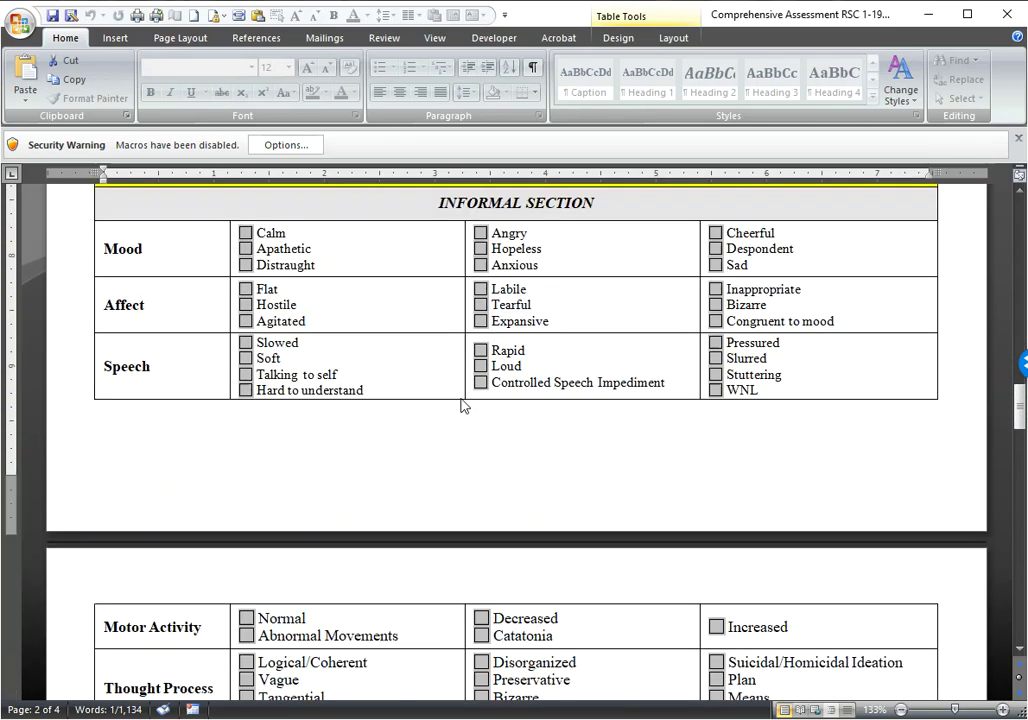
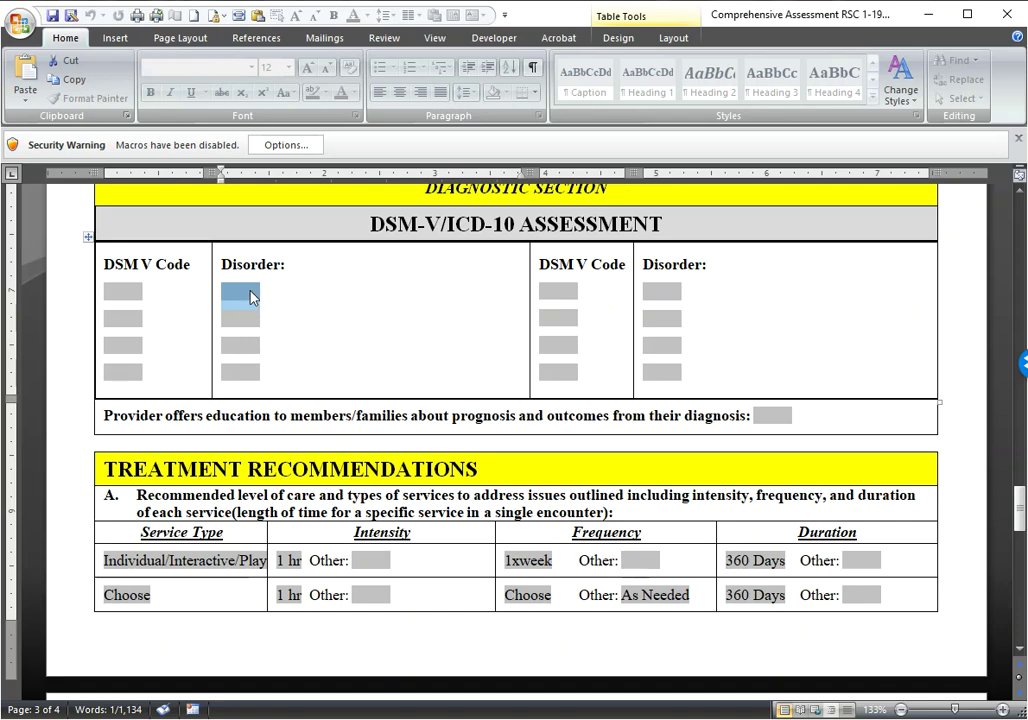
pyautogui.scroll(-1, 355, 306)
pyautogui.scroll(-5, 355, 306)
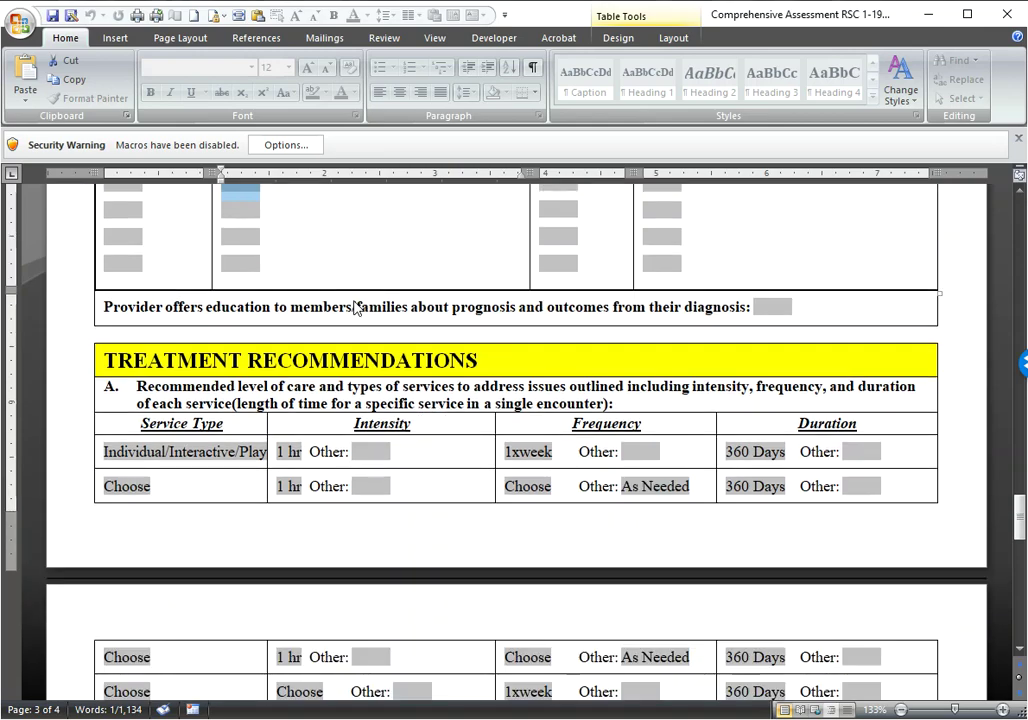
# - Set the first two Service Types in Treatment Recommendations to Individual/Interactive/Play Therapy and Family
pyautogui.click(158, 238)
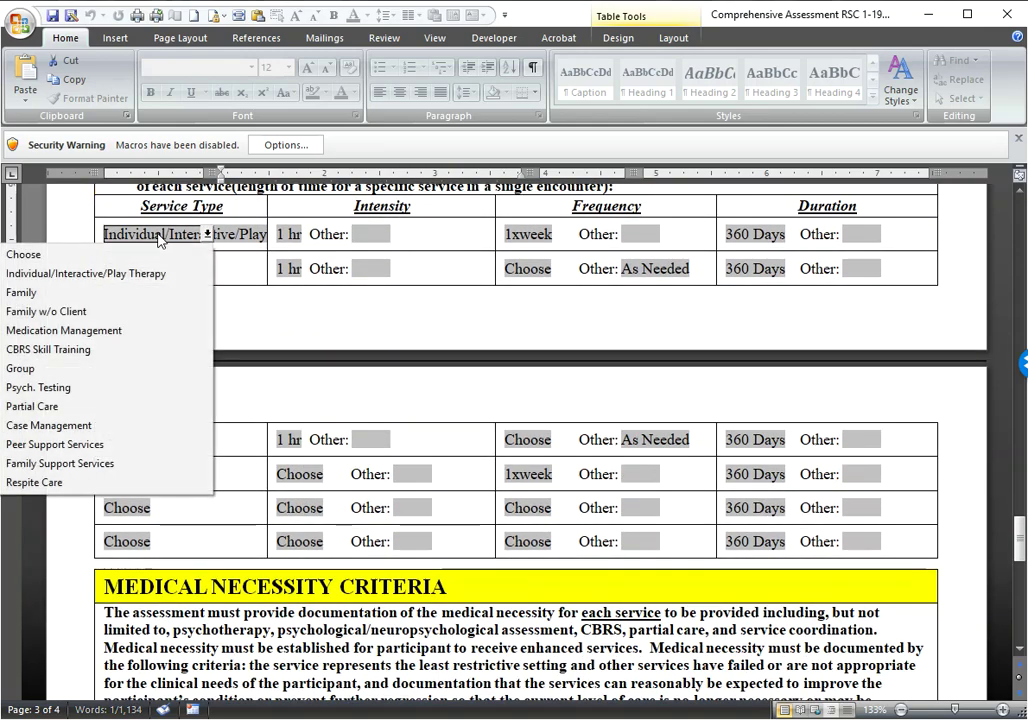
pyautogui.click(148, 275)
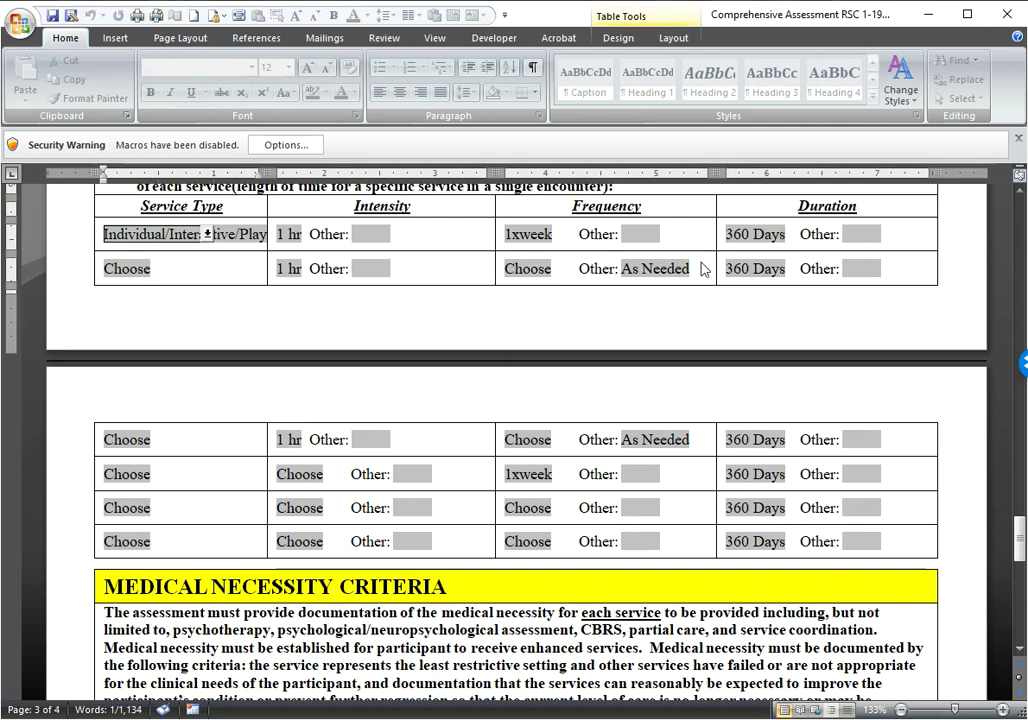
pyautogui.scroll(-1, 278, 293)
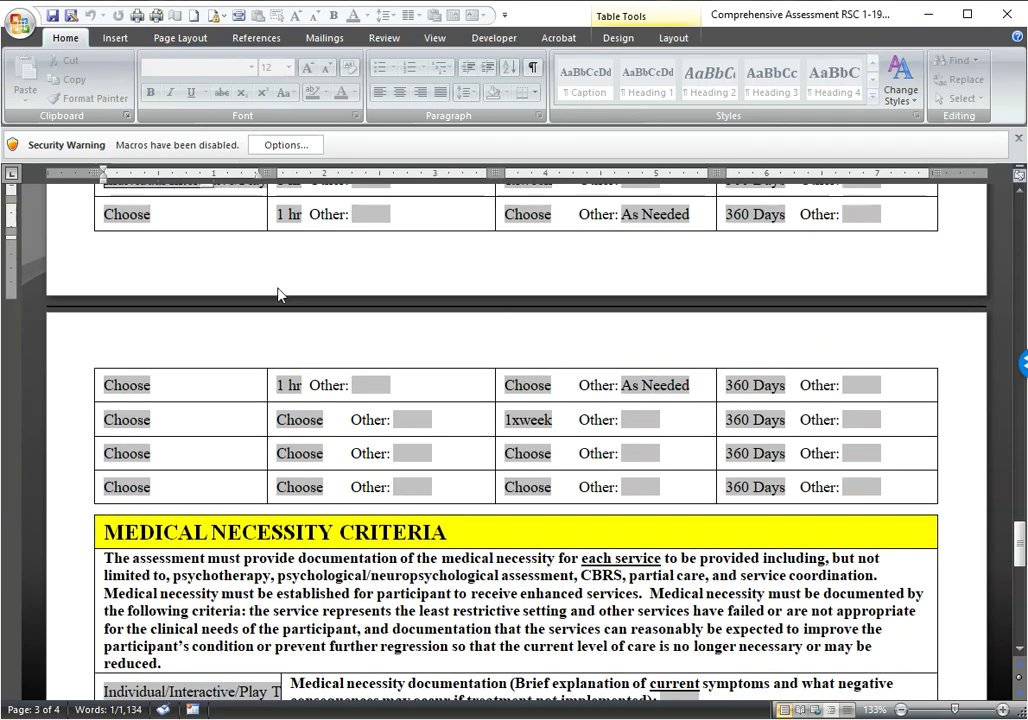
pyautogui.click(125, 214)
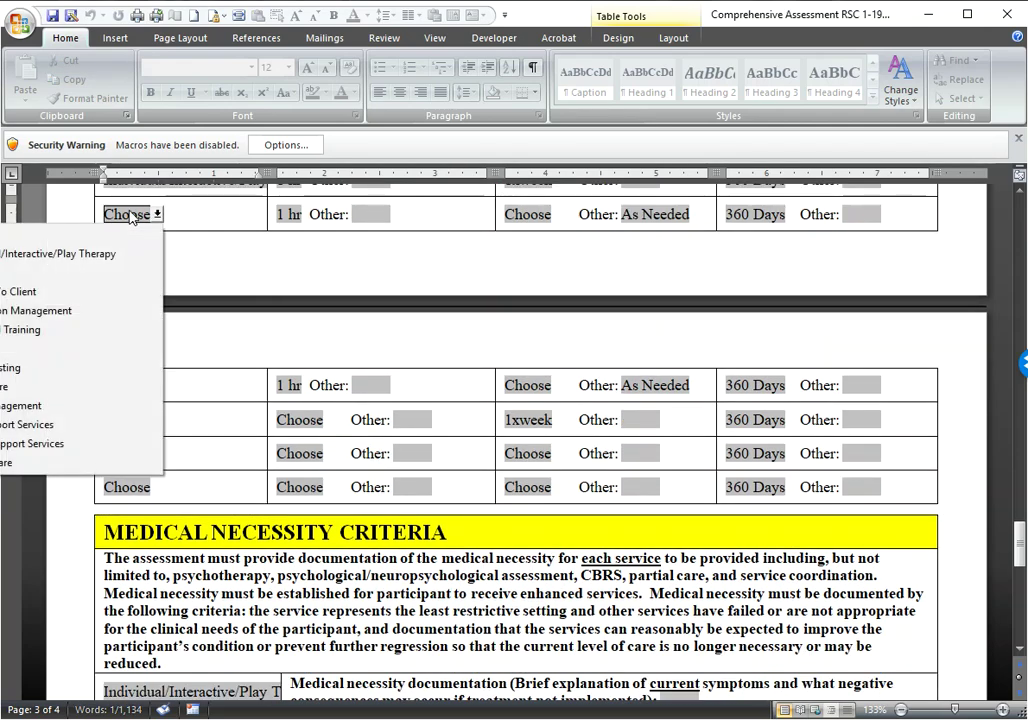
pyautogui.click(99, 279)
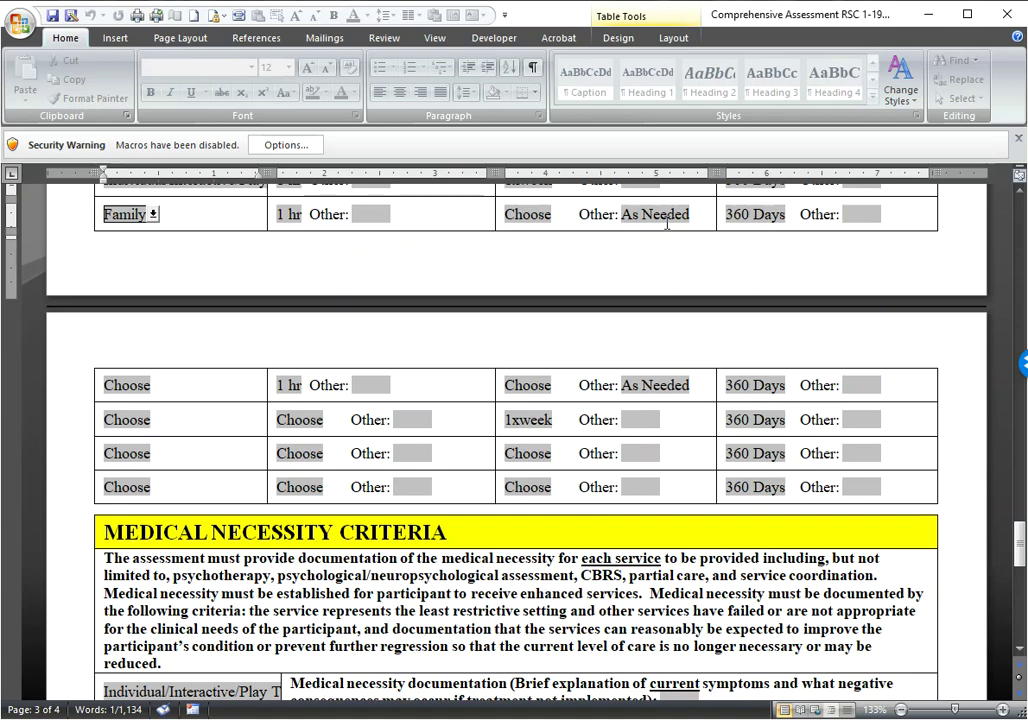
# - Set the third row's Service Type in Treatment Recommendations to Family w/o Client
pyautogui.scroll(-1, 667, 222)
pyautogui.scroll(2, 667, 222)
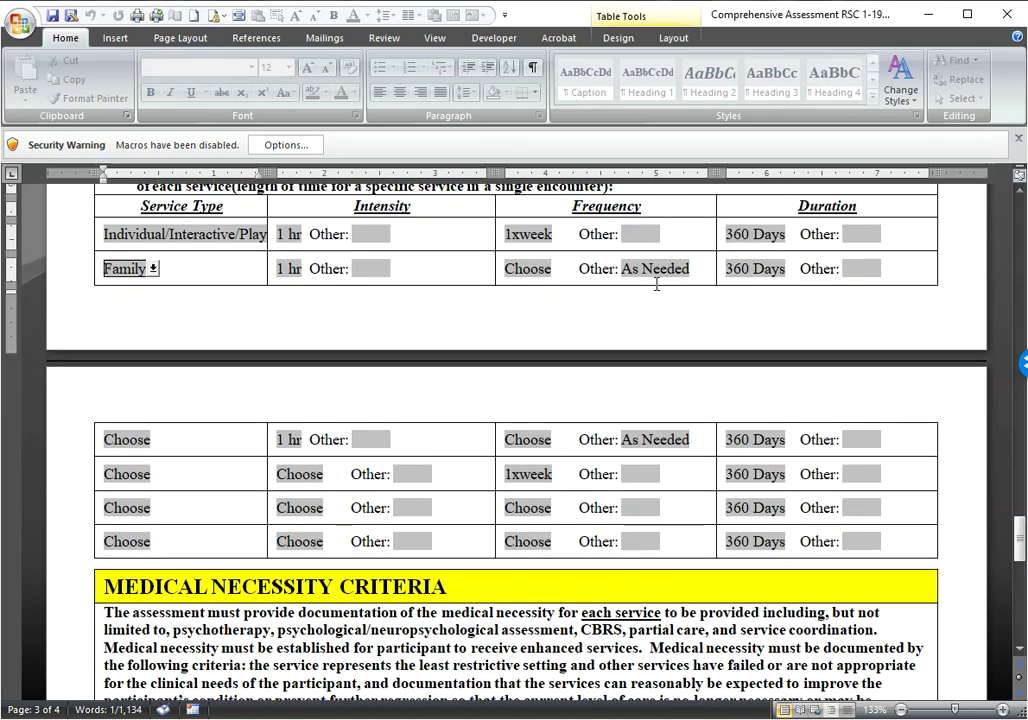
pyautogui.click(112, 439)
pyautogui.click(118, 442)
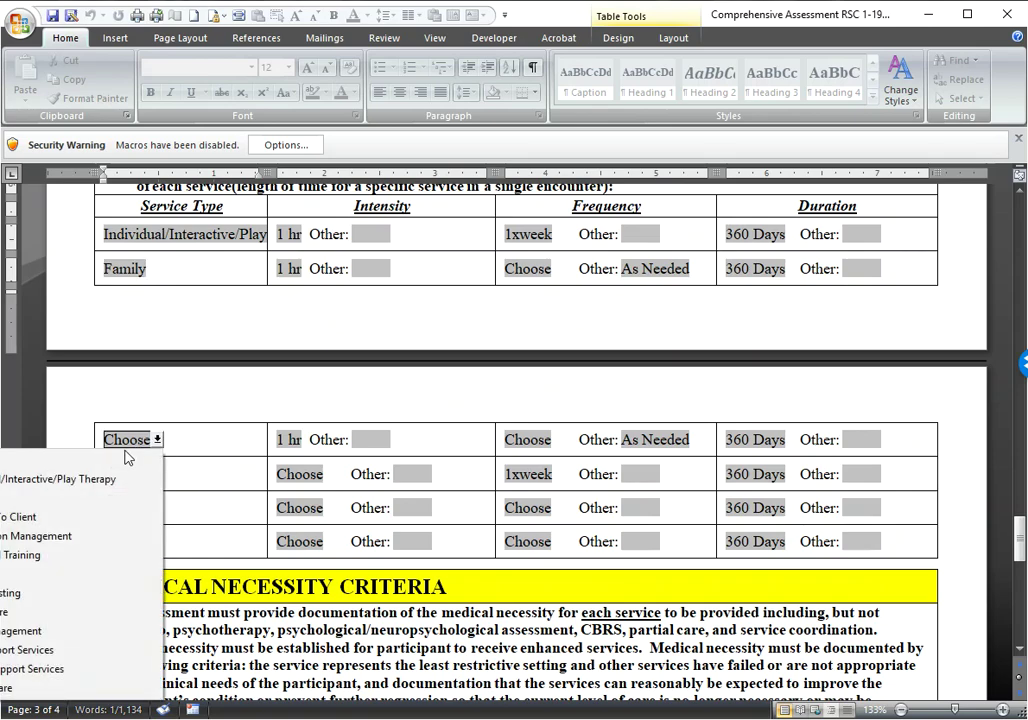
pyautogui.click(99, 519)
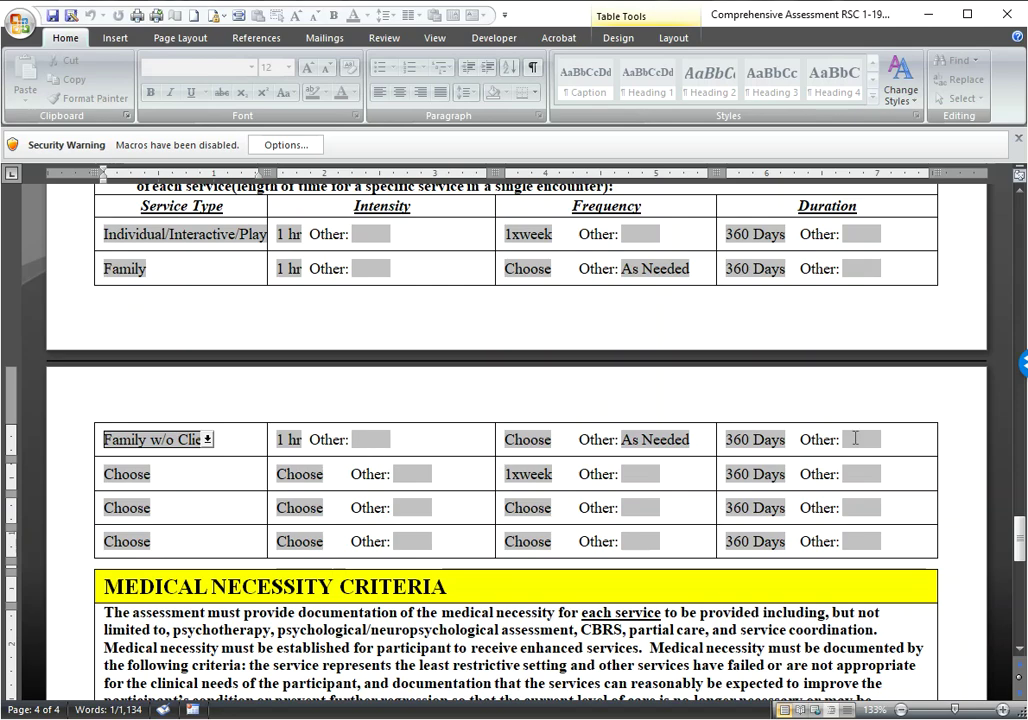
# - Set the fourth and fifth Service Types in Treatment Recommendations to Respite Care and CBRS Skill Training
pyautogui.click(136, 484)
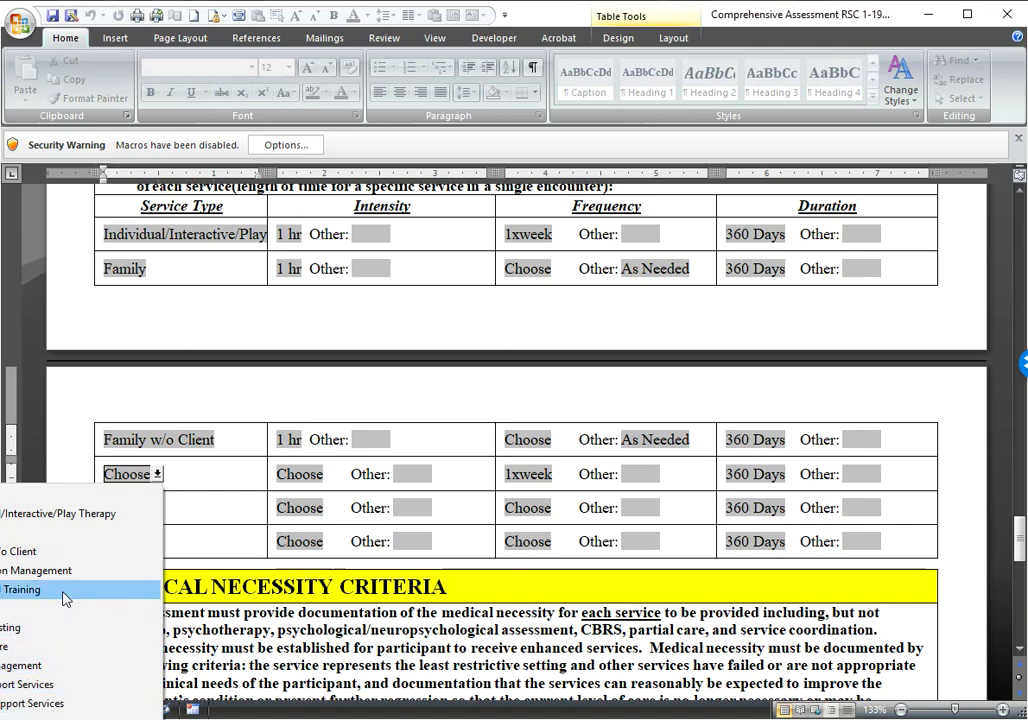
pyautogui.click(60, 716)
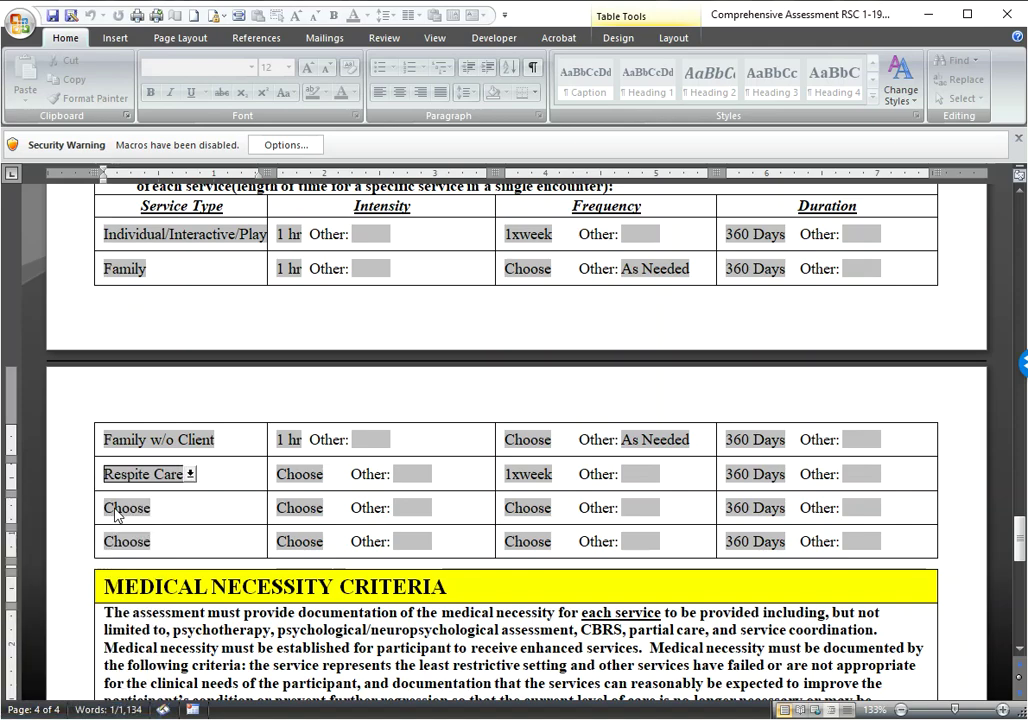
pyautogui.click(114, 508)
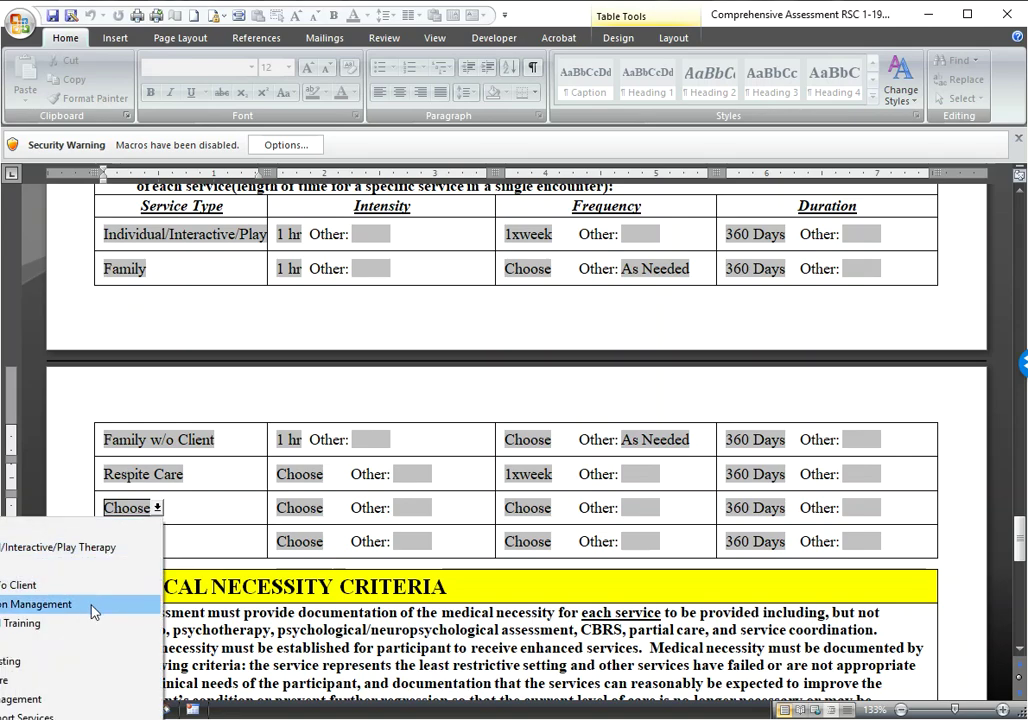
pyautogui.click(92, 623)
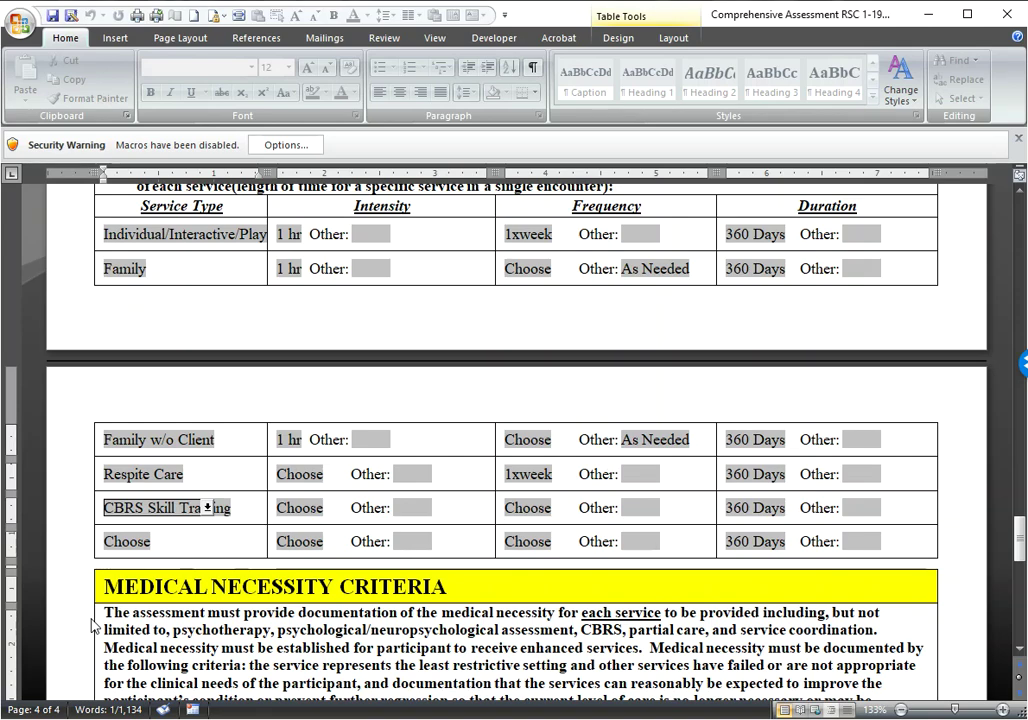
# - Go back through the assessment to the Alcohol/Drug History and examine the Referral for Community Based Services options
pyautogui.scroll(10, 475, 534)
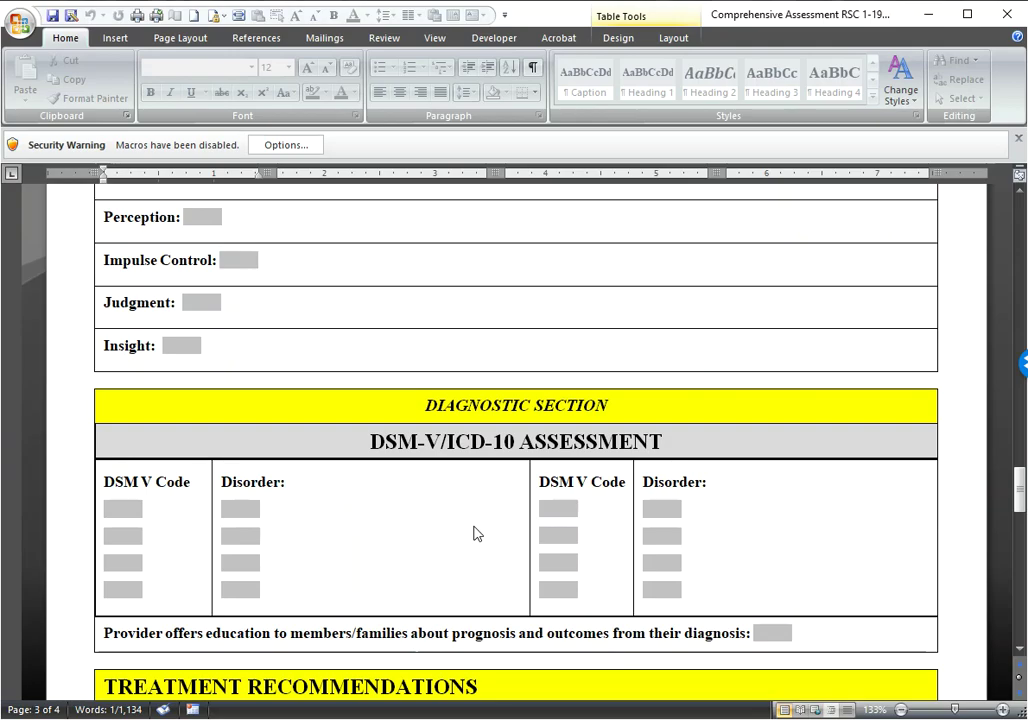
pyautogui.scroll(4, 475, 534)
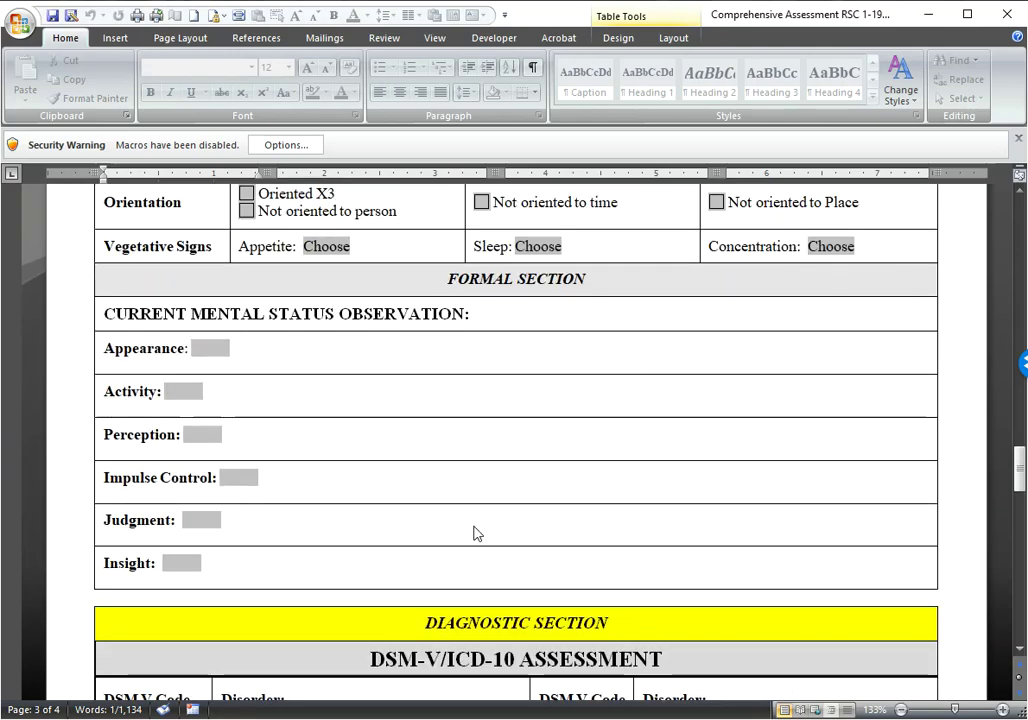
pyautogui.scroll(20, 475, 534)
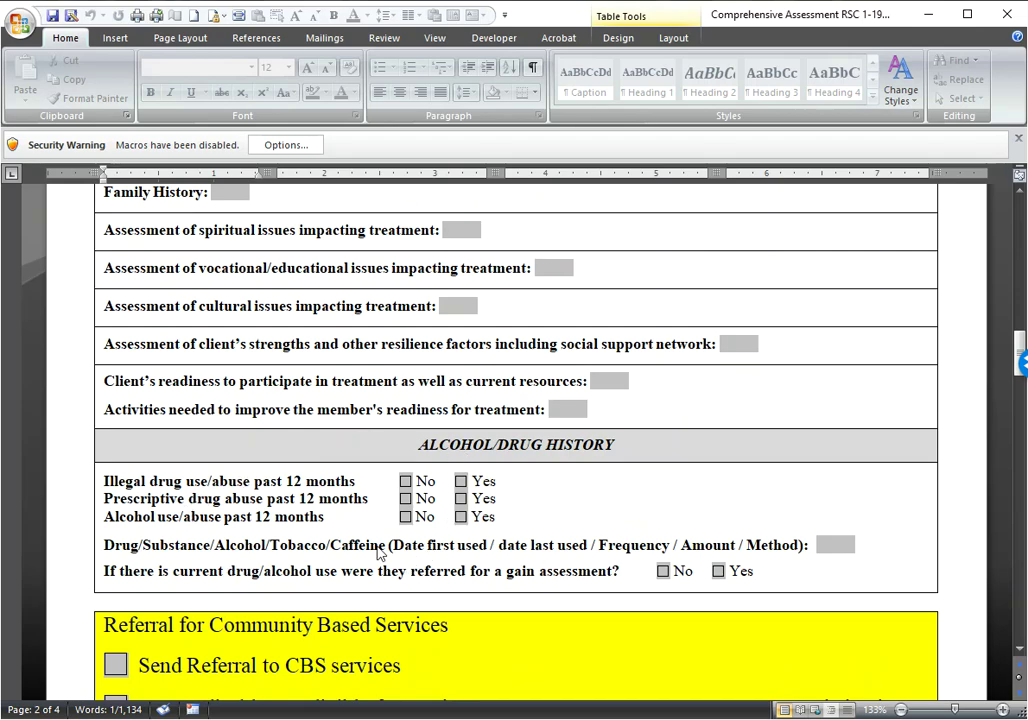
pyautogui.scroll(1, 378, 555)
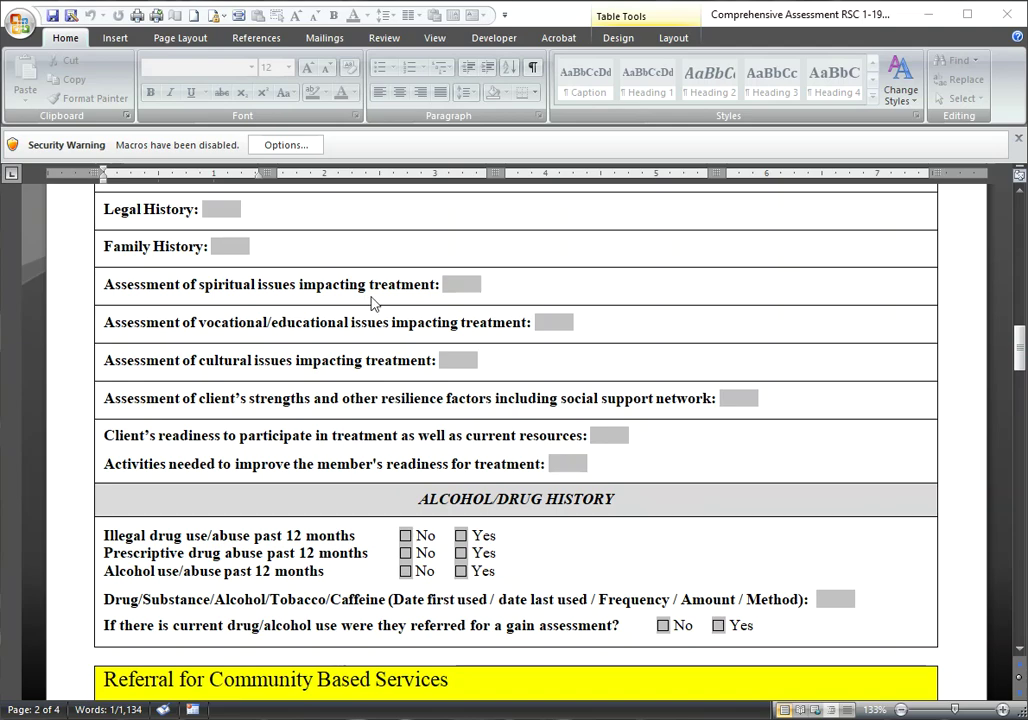
pyautogui.scroll(-3, 476, 458)
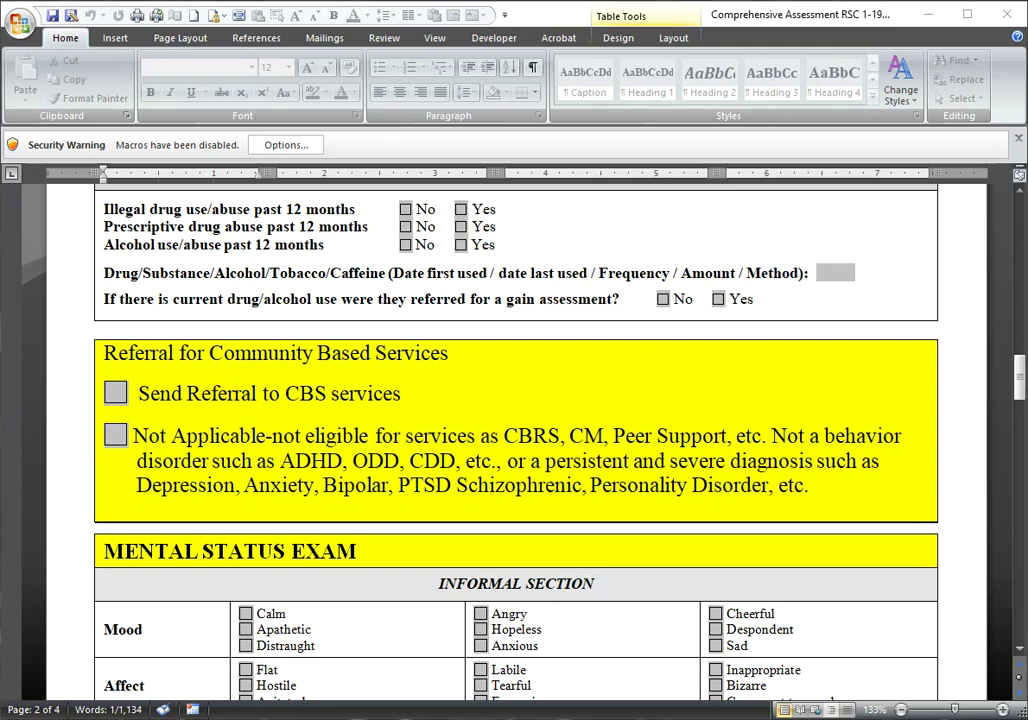
# - Switch to the blank treatment plan document, examine its choice statement and signature lines, and return to the Comprehensive Assessment
pyautogui.hotkey('alt', 'Tab')
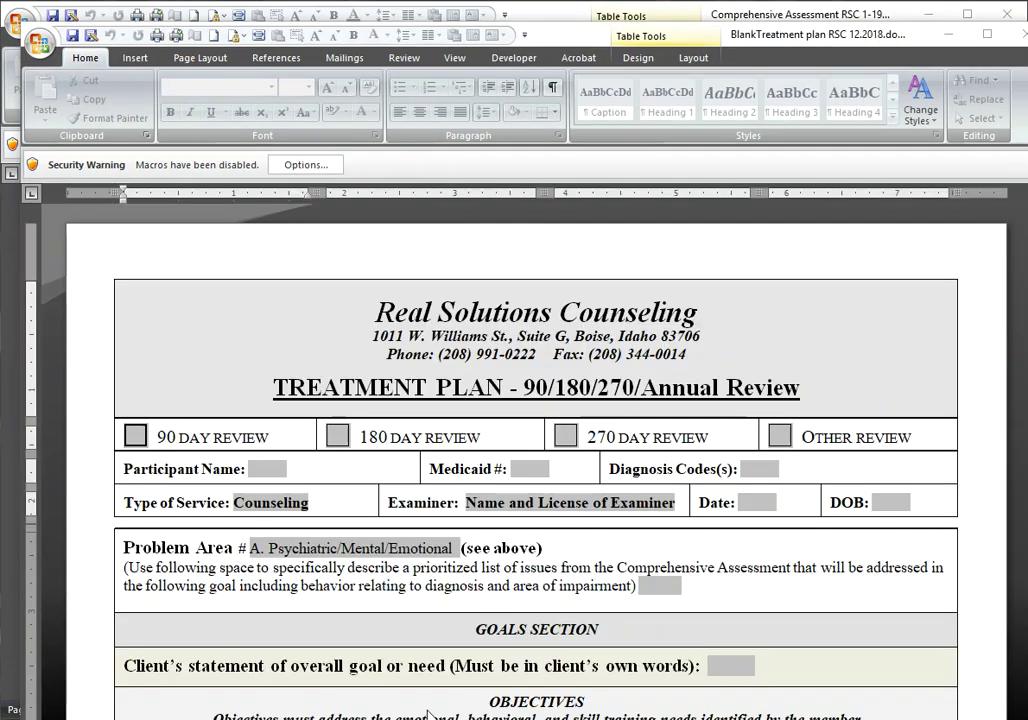
pyautogui.scroll(-20, 571, 532)
pyautogui.scroll(-10, 572, 533)
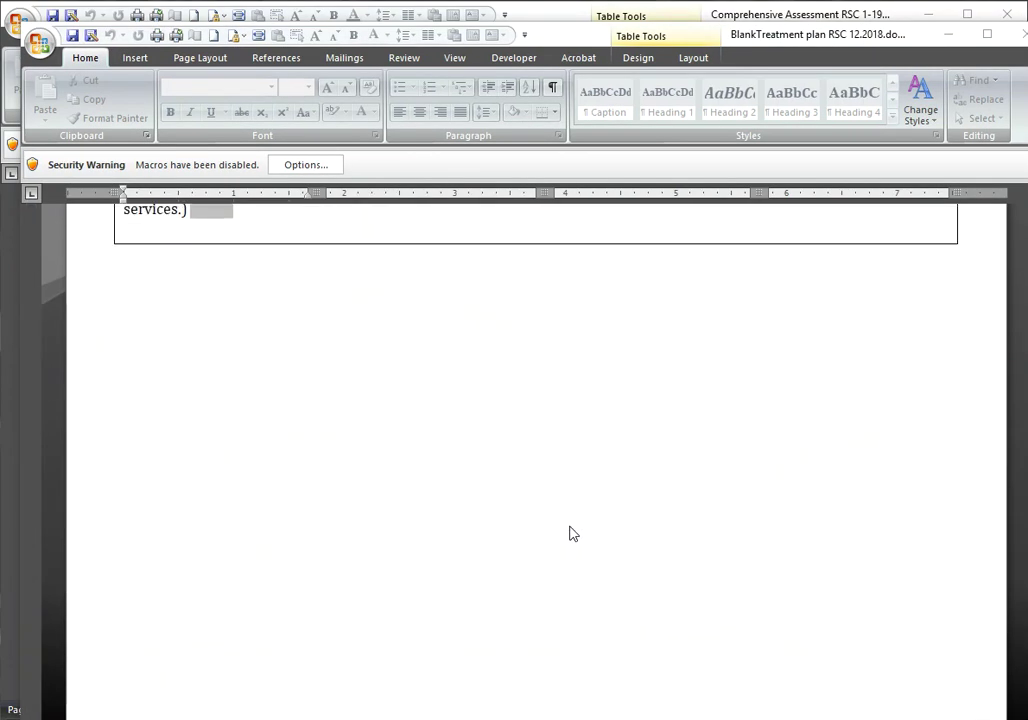
pyautogui.scroll(3, 538, 456)
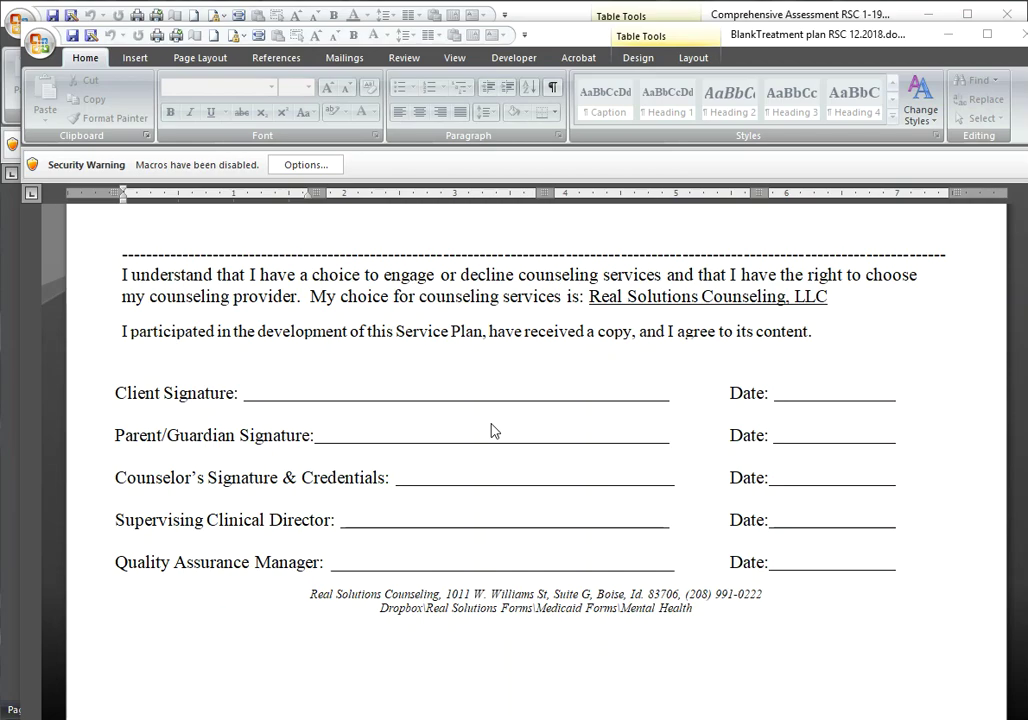
pyautogui.click(985, 35)
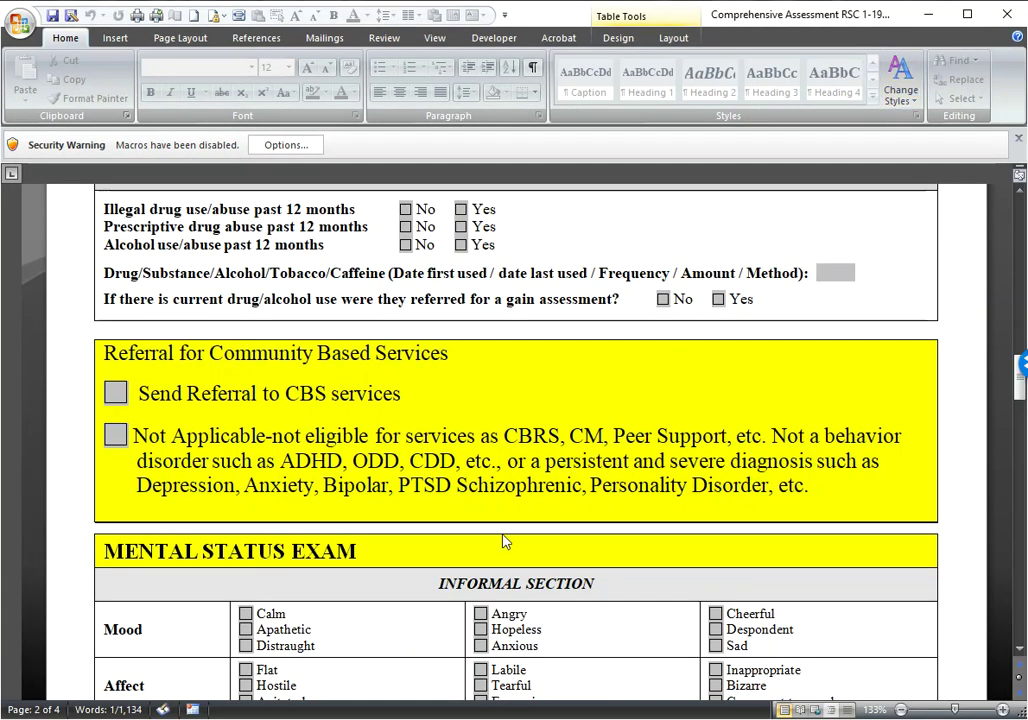
# - Review the clinician and supervisor signature blocks at the assessment's end and recheck the service types in Treatment Recommendations
pyautogui.scroll(-20, 476, 566)
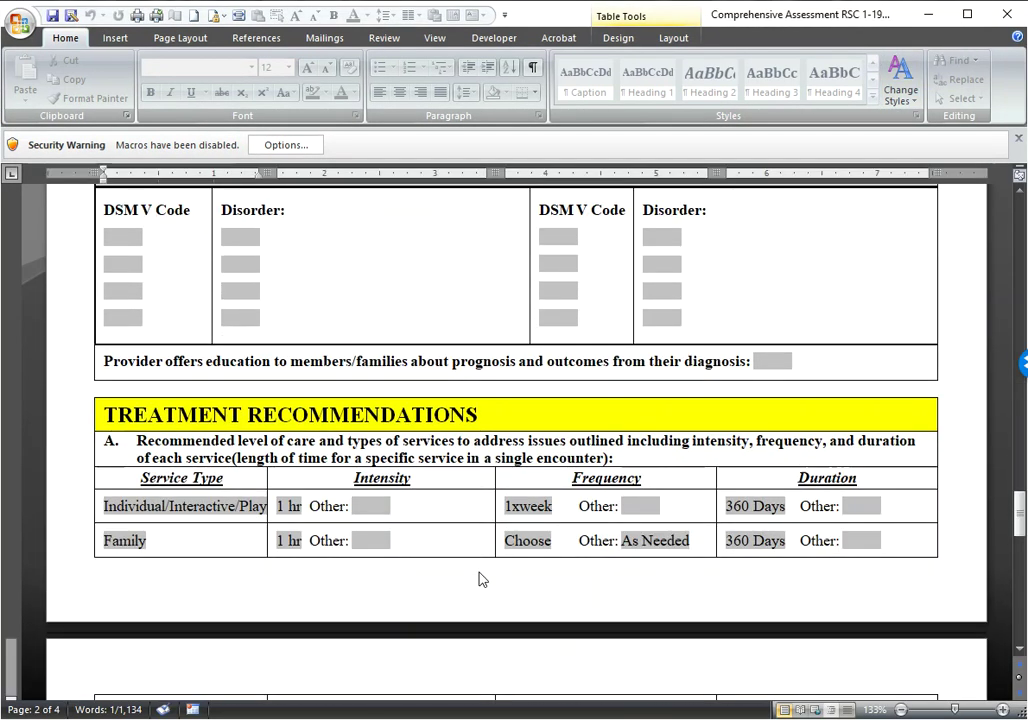
pyautogui.scroll(-10, 479, 578)
pyautogui.scroll(3, 479, 578)
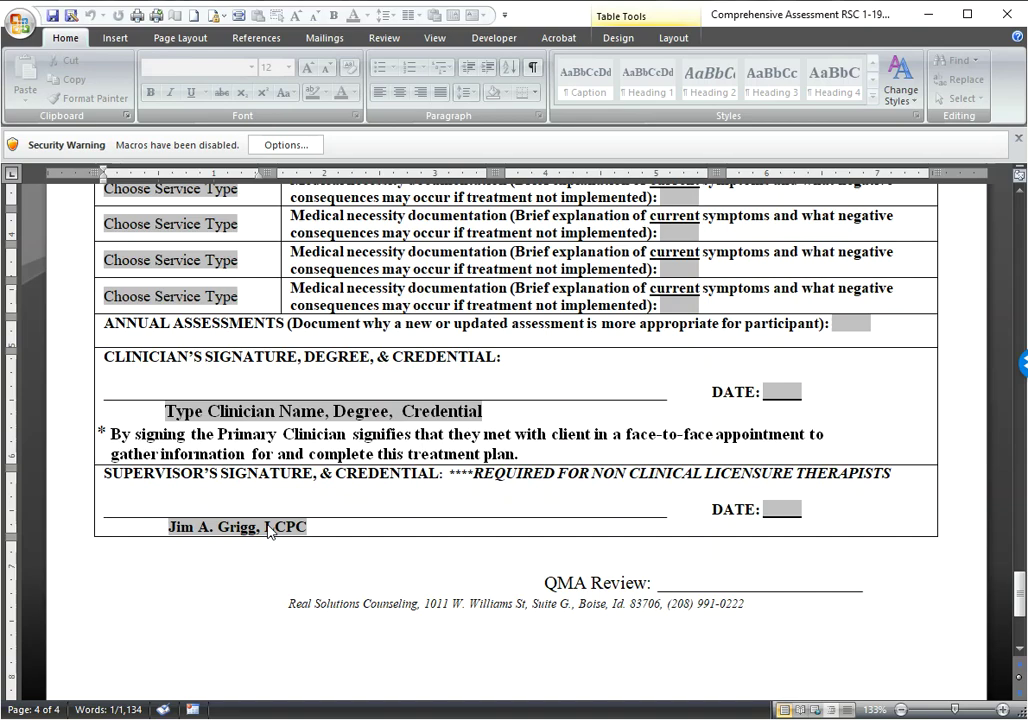
pyautogui.scroll(3, 270, 531)
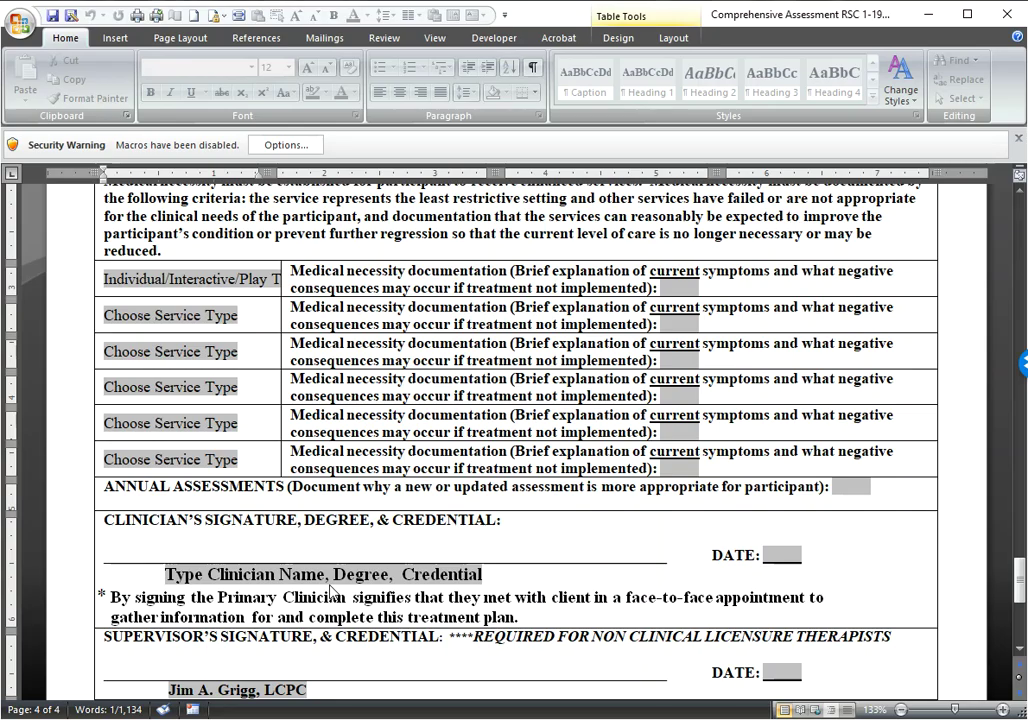
pyautogui.scroll(-5, 330, 591)
pyautogui.scroll(15, 330, 591)
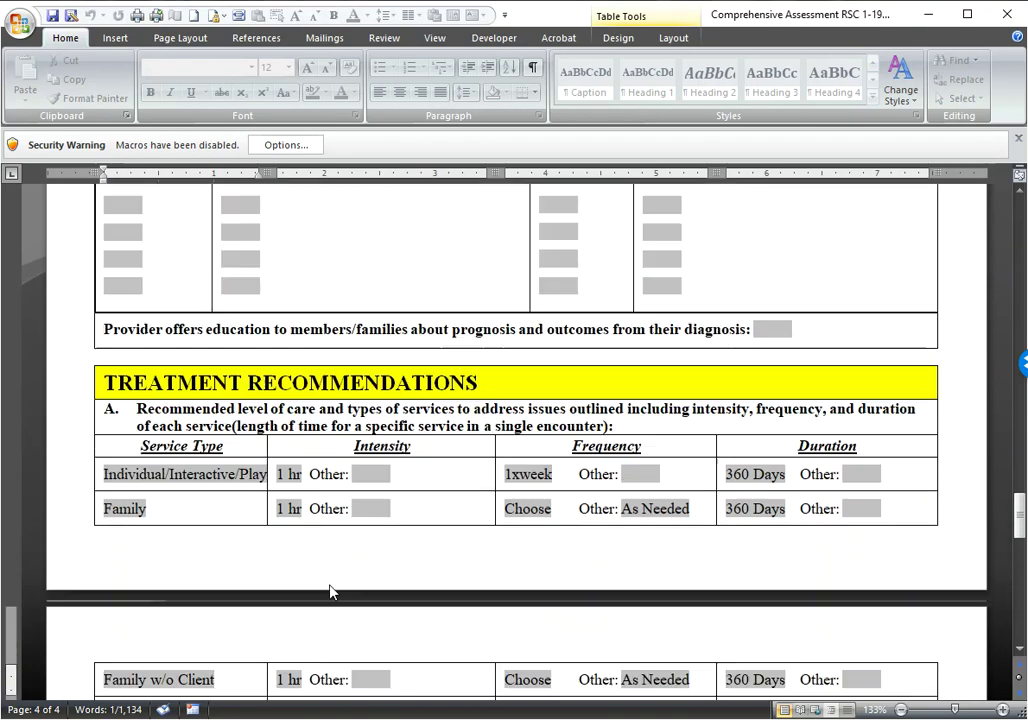
pyautogui.scroll(15, 330, 591)
pyautogui.scroll(-3, 333, 592)
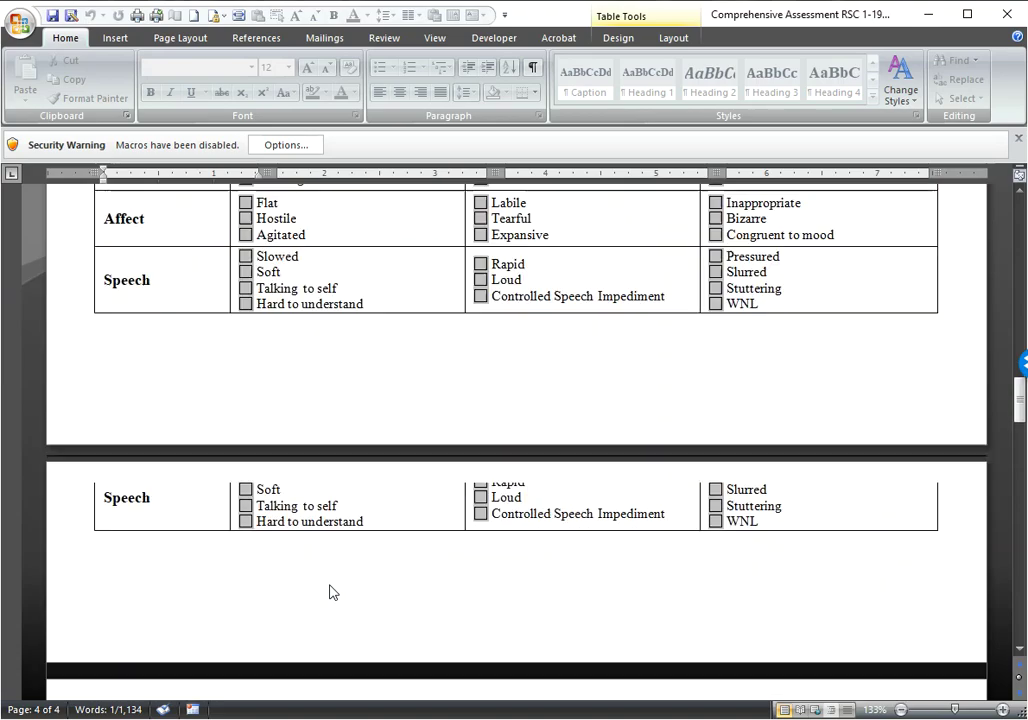
pyautogui.scroll(-15, 330, 592)
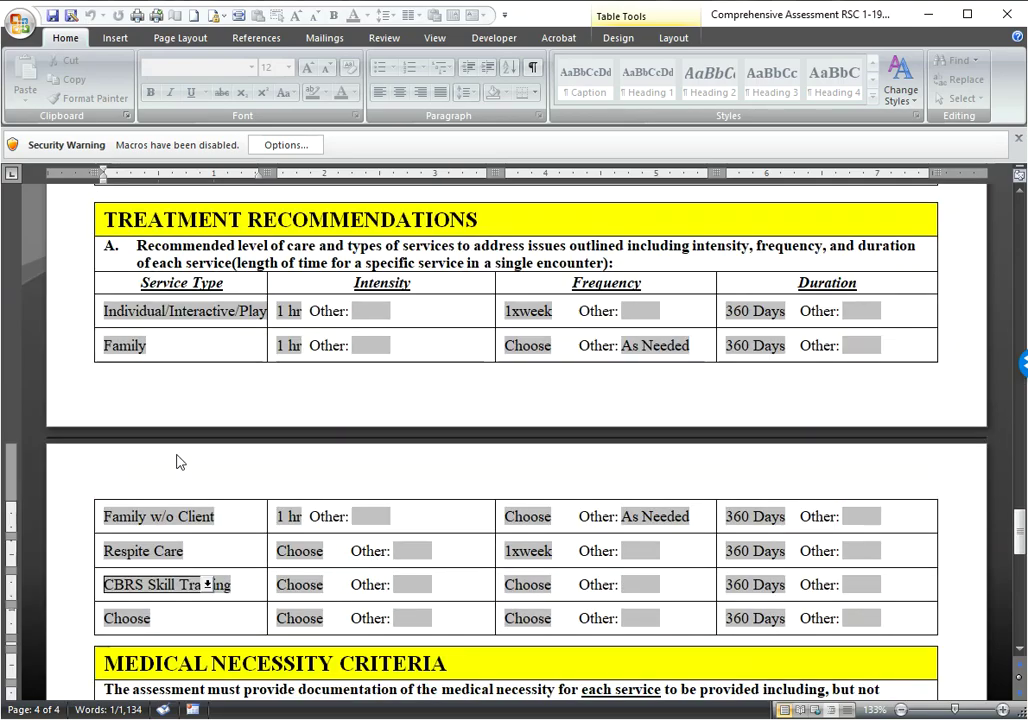
# - In Medical Necessity Criteria, set the second and third service types to Family and Family w/o Client, and select the first row's documentation field
pyautogui.scroll(-10, 230, 510)
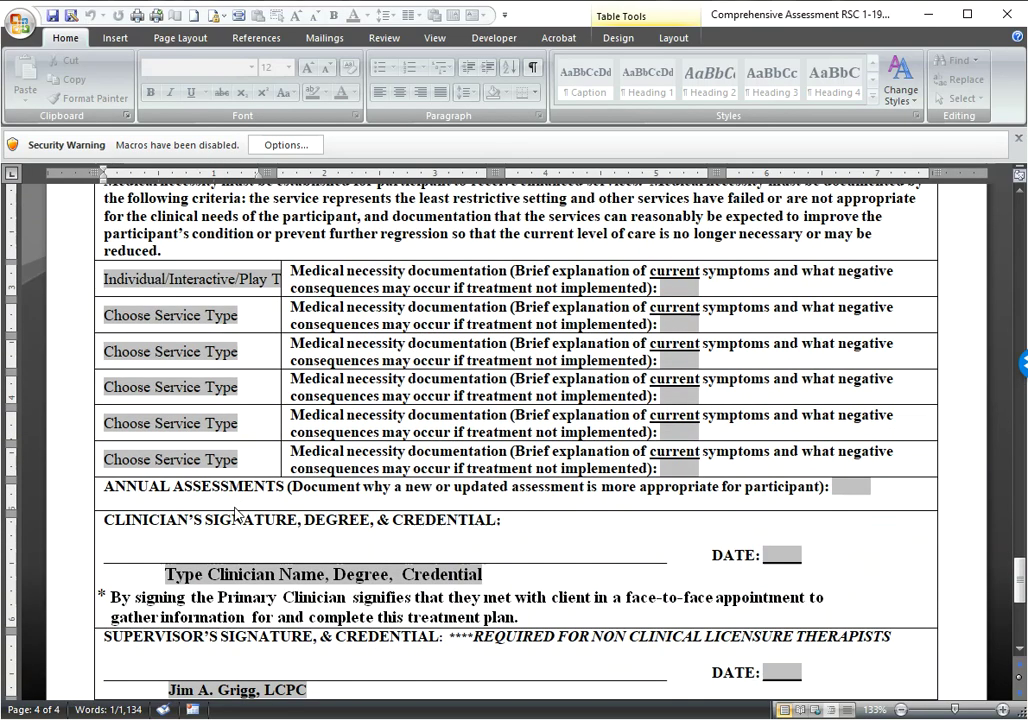
pyautogui.click(170, 316)
pyautogui.click(221, 315)
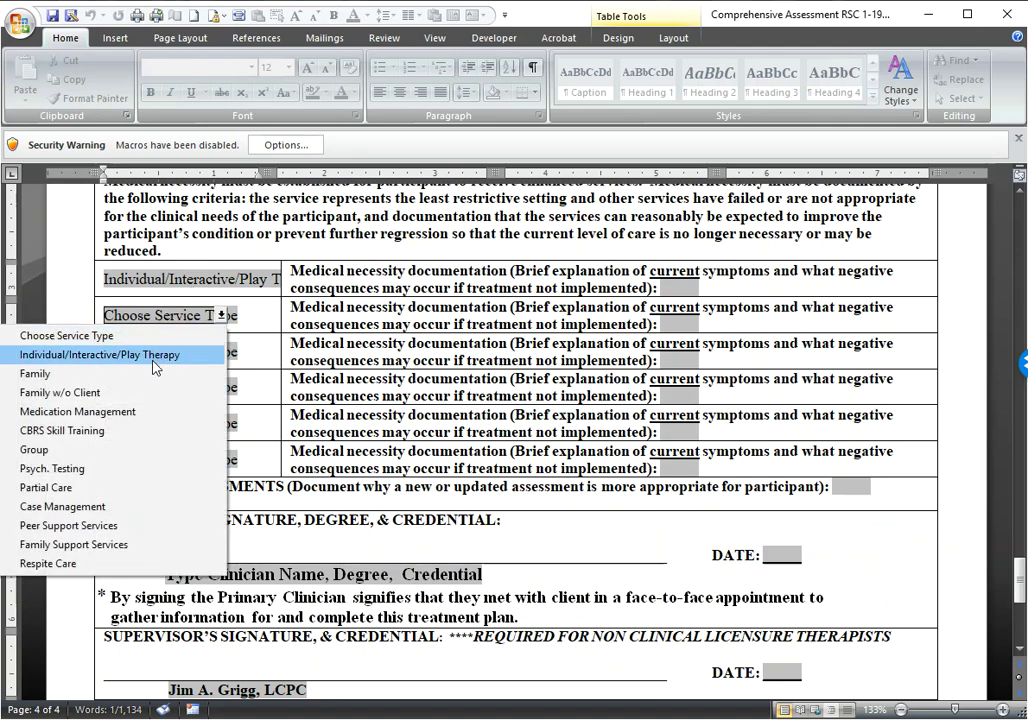
pyautogui.click(154, 373)
pyautogui.click(142, 352)
pyautogui.click(221, 351)
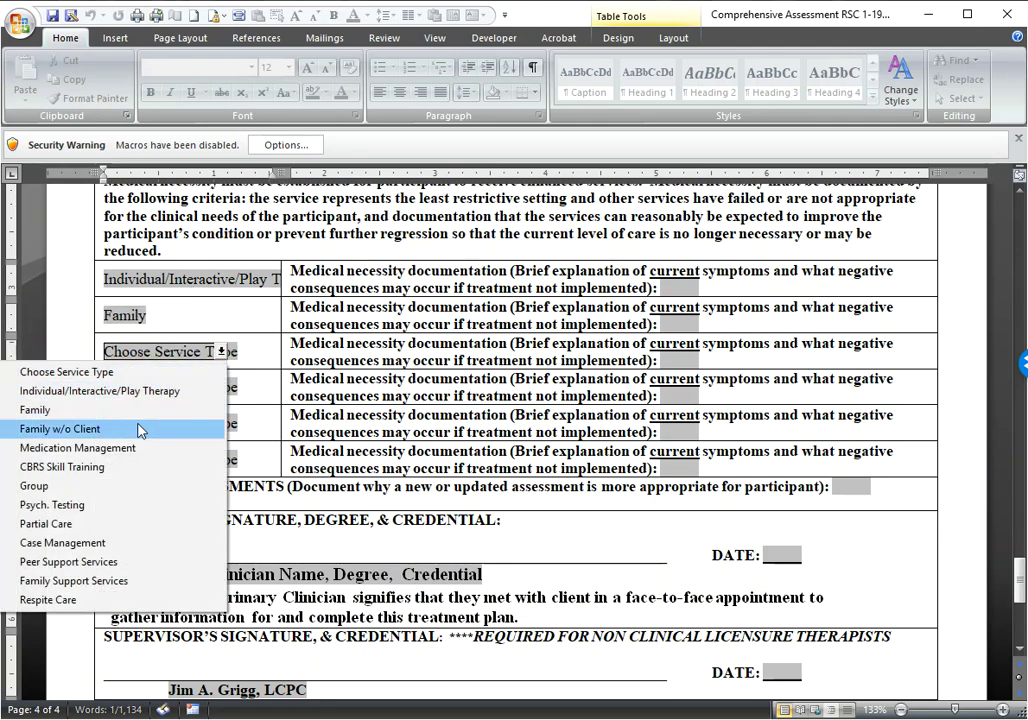
pyautogui.click(139, 430)
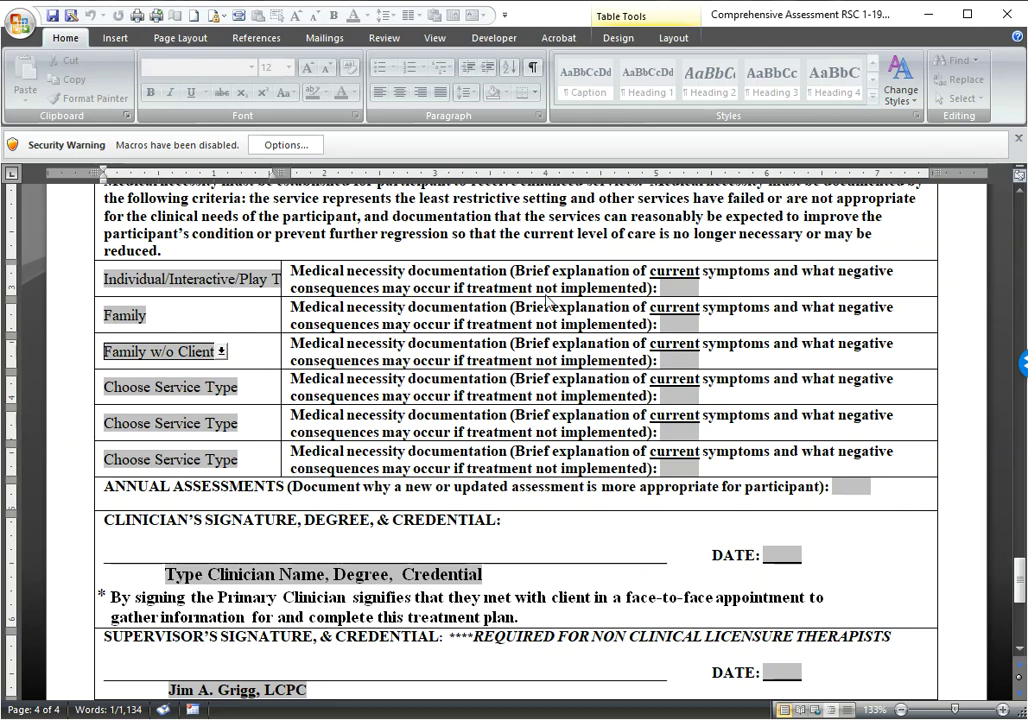
pyautogui.click(673, 288)
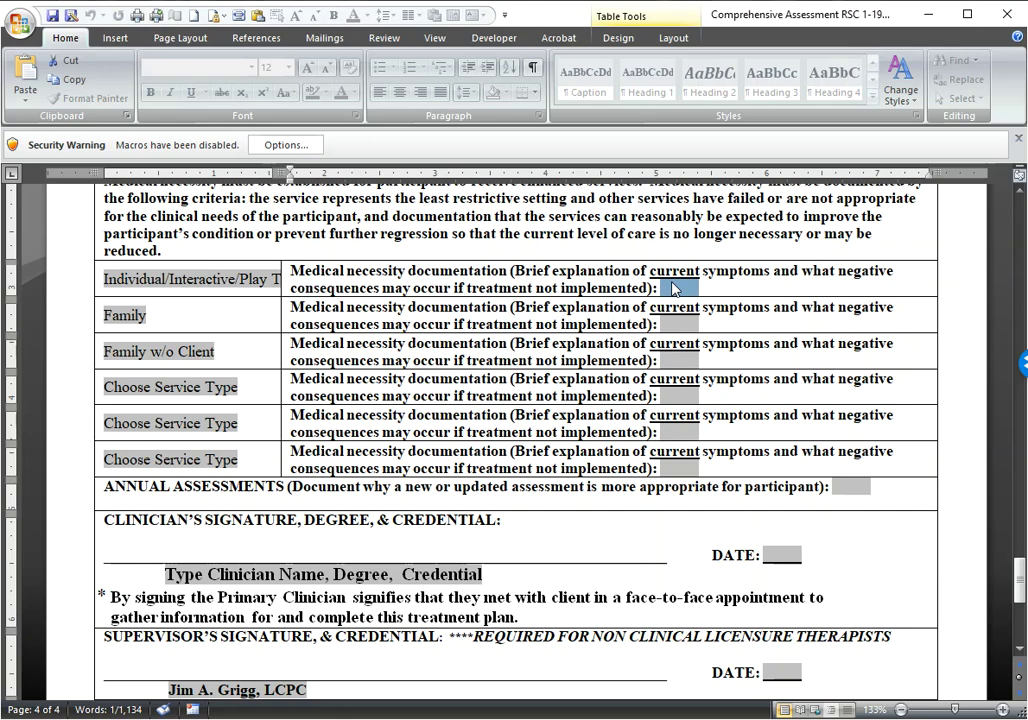